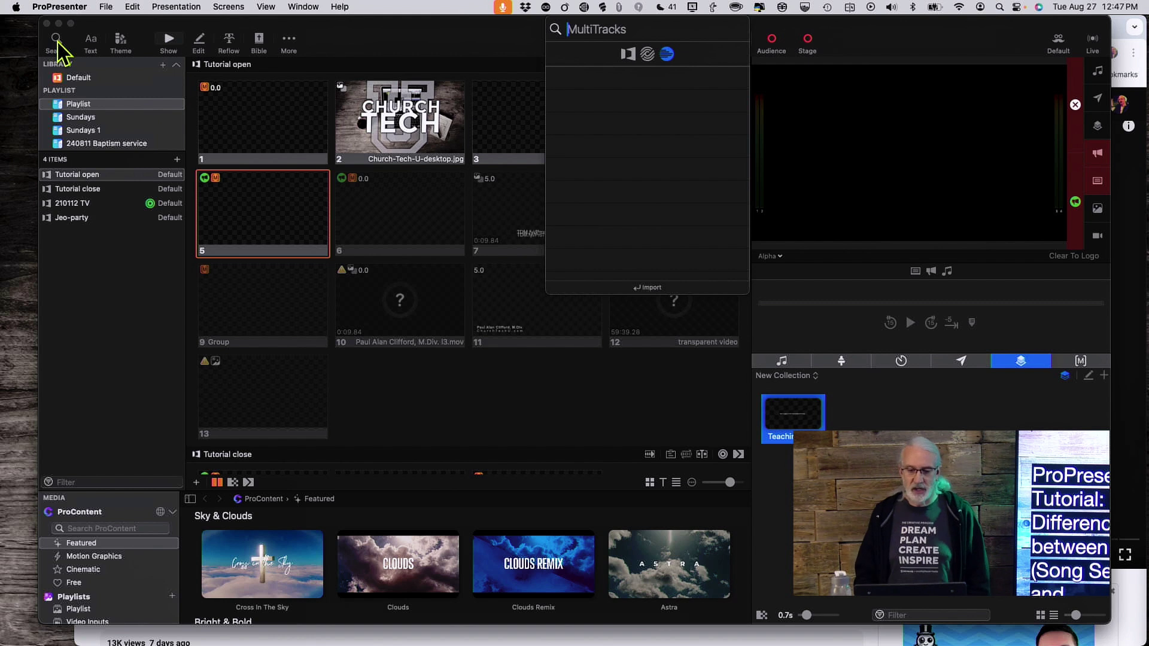
Search for the song "Egypt" in the SongSelect source and in MultiTracks
left_click(647, 55)
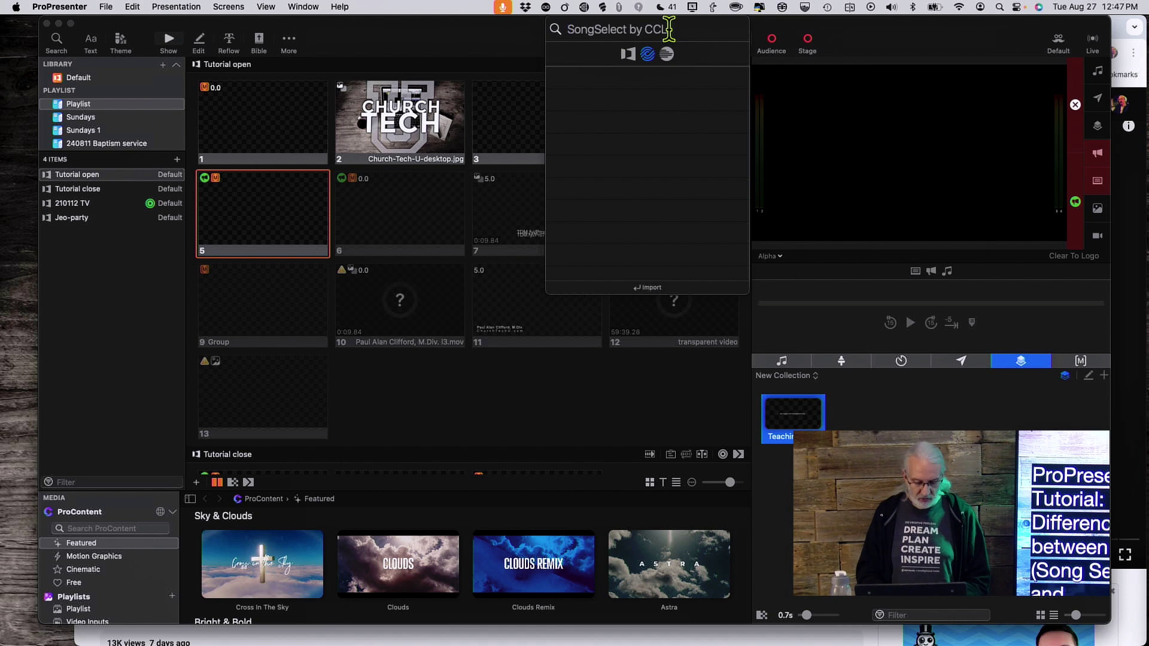
type("Egypt")
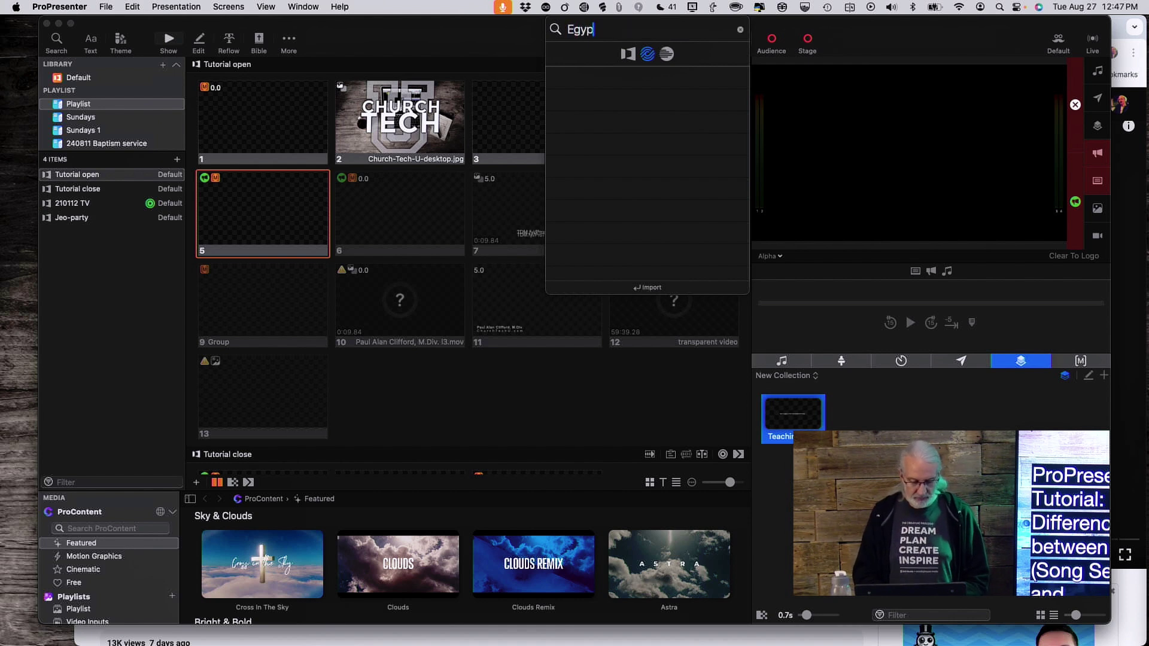
left_click(666, 57)
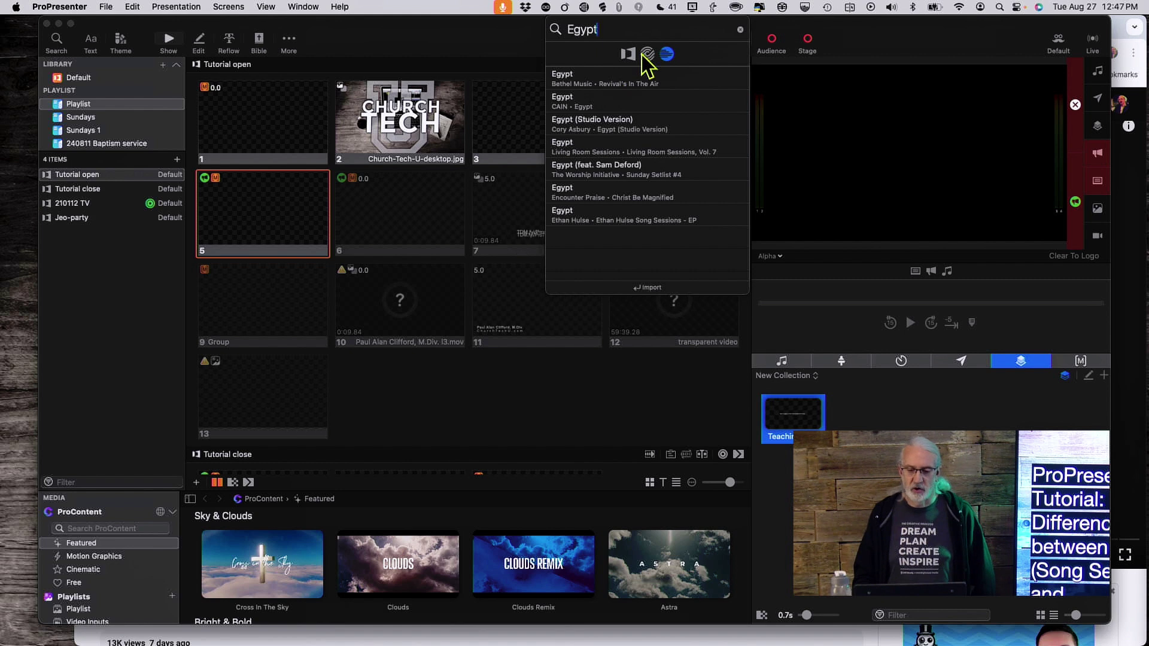
Preview the lyrics of the Bethel Music, CAIN, Studio Version and Living Room Sessions versions of Egypt
left_click(619, 80)
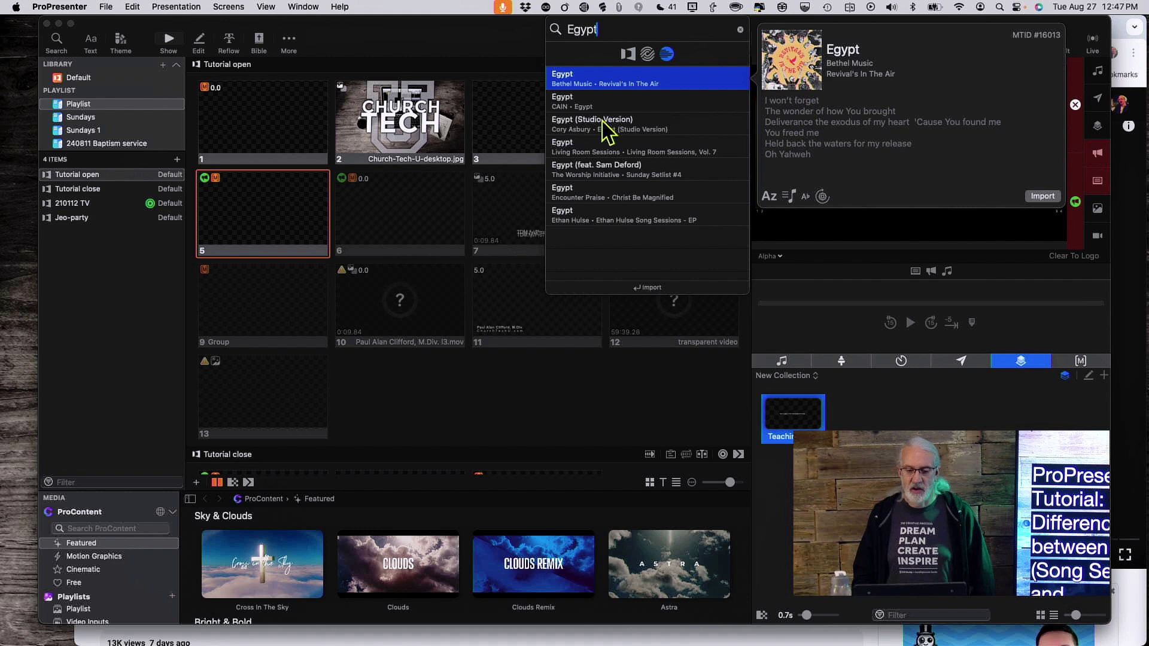
left_click(598, 102)
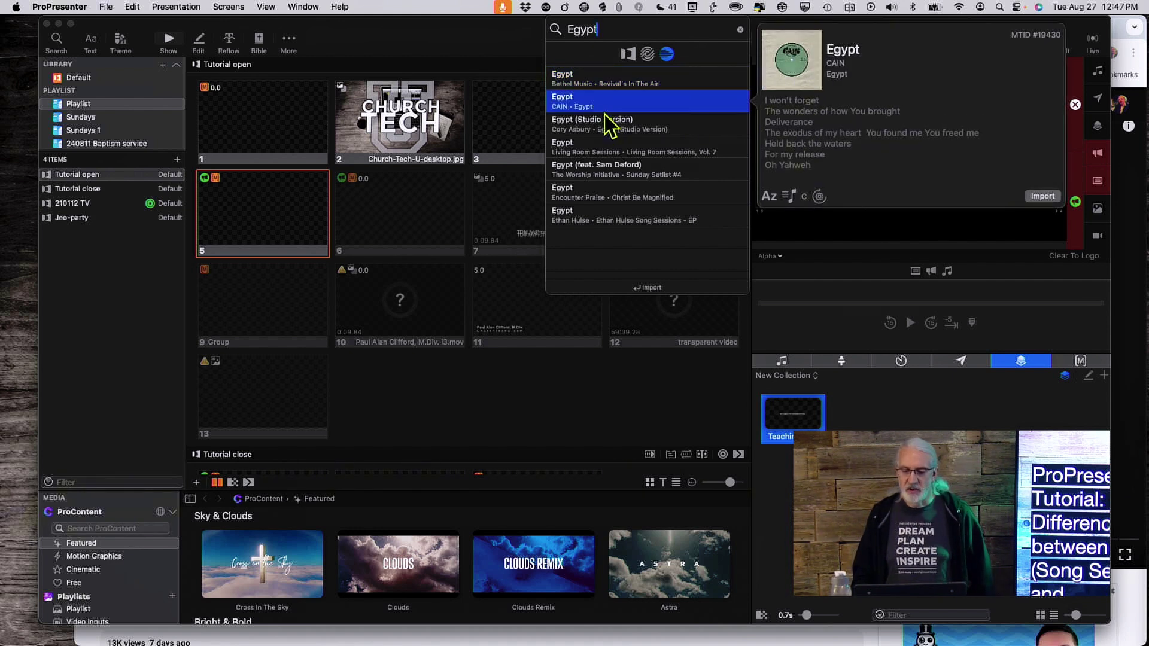
left_click(607, 122)
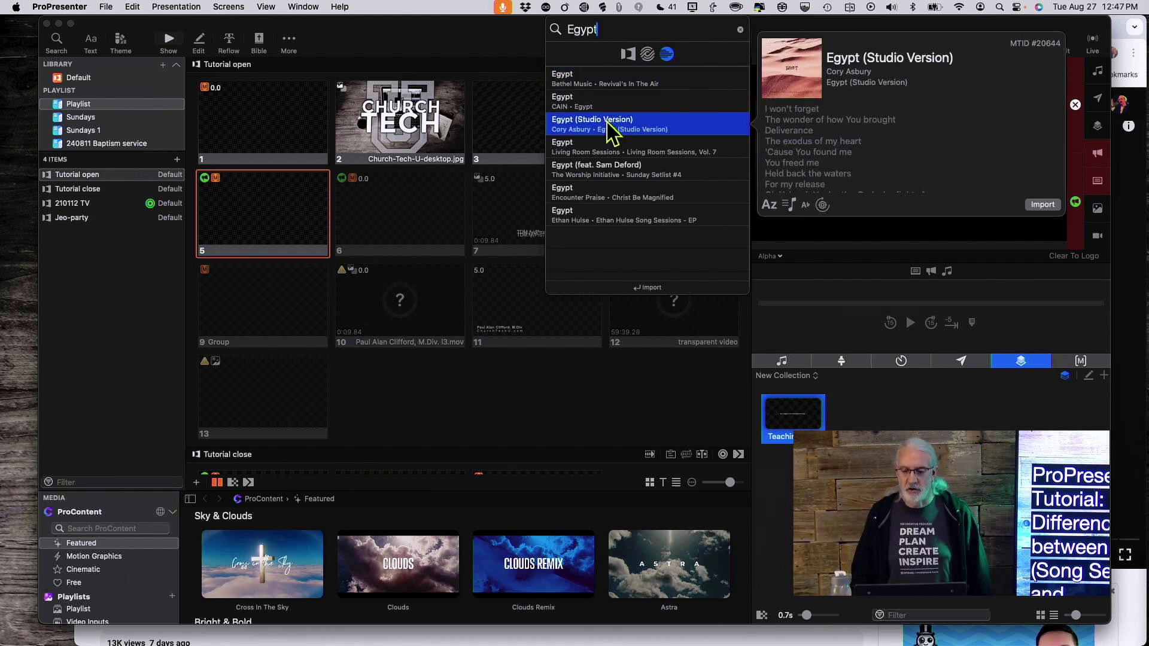
left_click(617, 152)
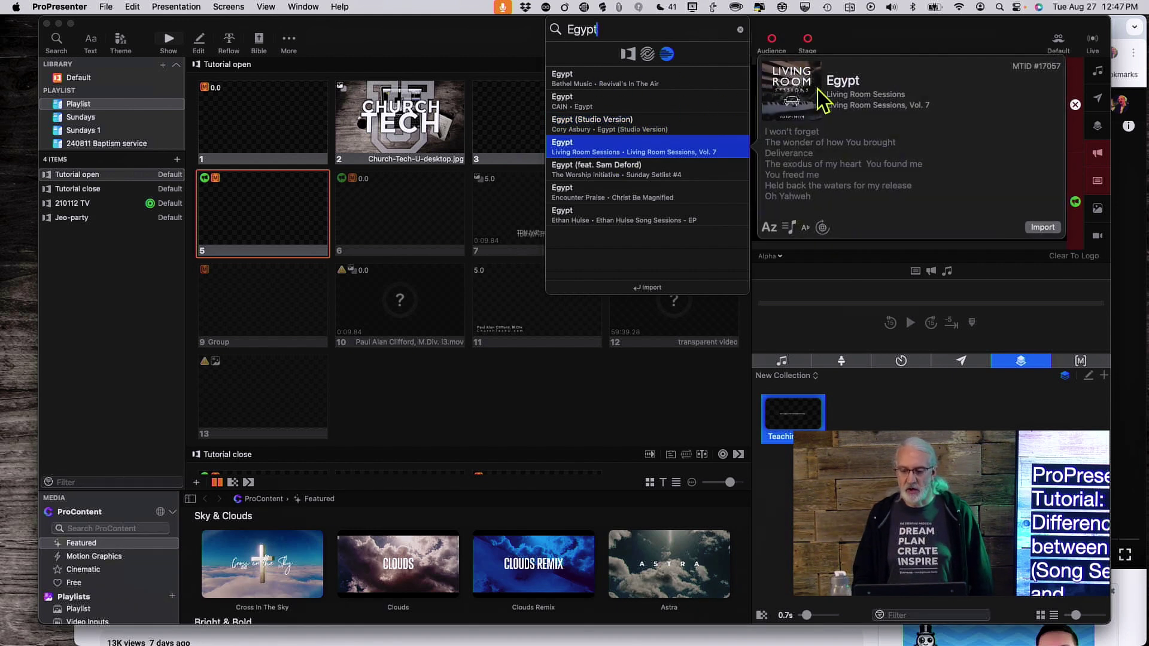
left_click(568, 83)
left_click(568, 103)
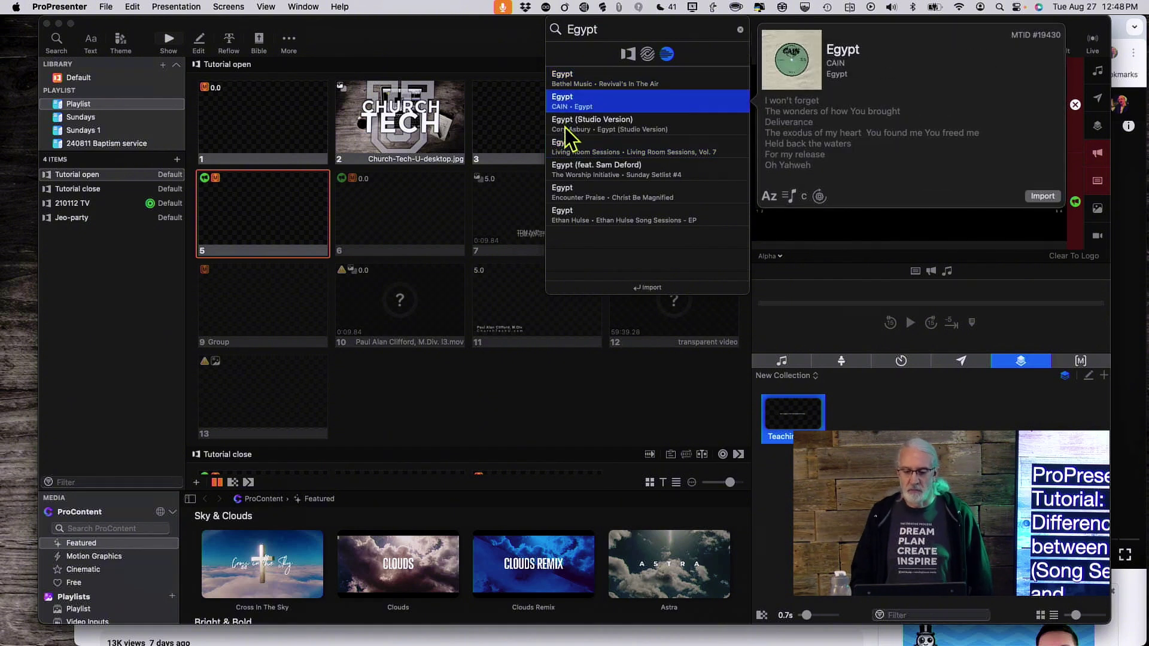
left_click(564, 127)
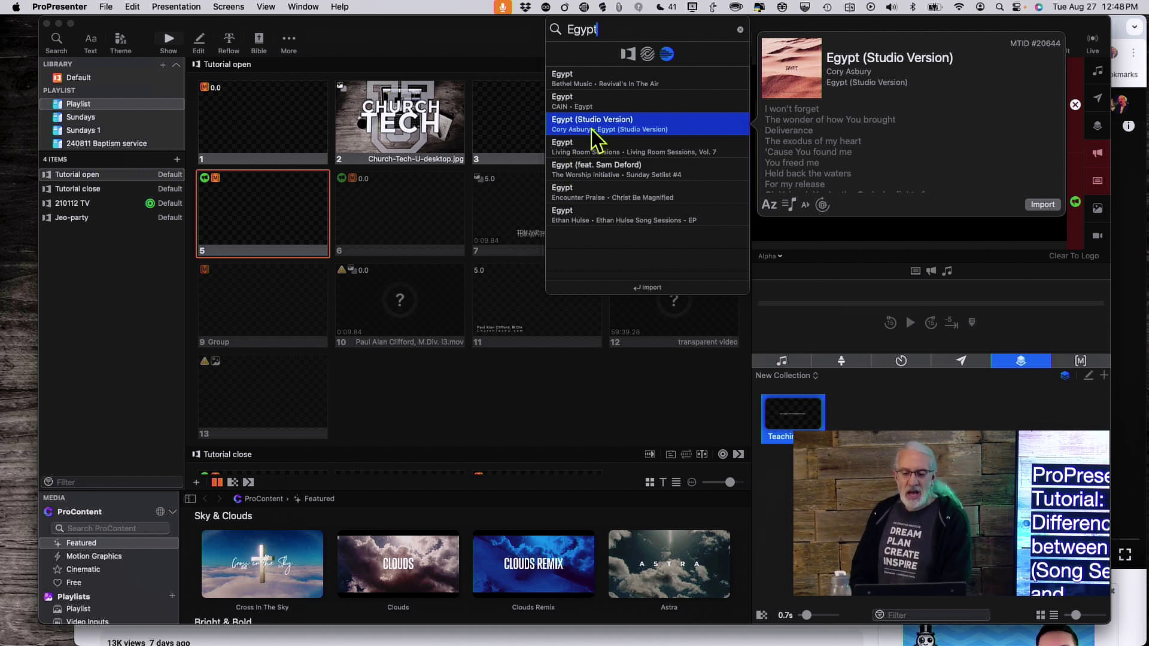
Start importing the Bethel Music version of Egypt and name the new presentation "Egypt 1"
left_click(588, 79)
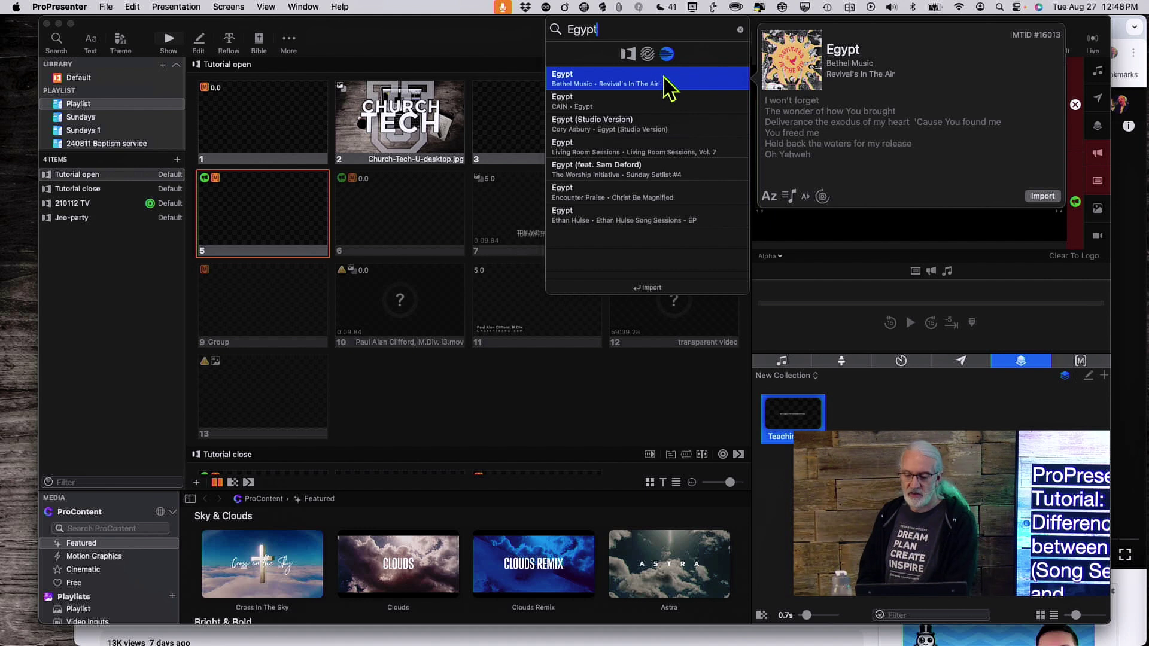
left_click(1043, 197)
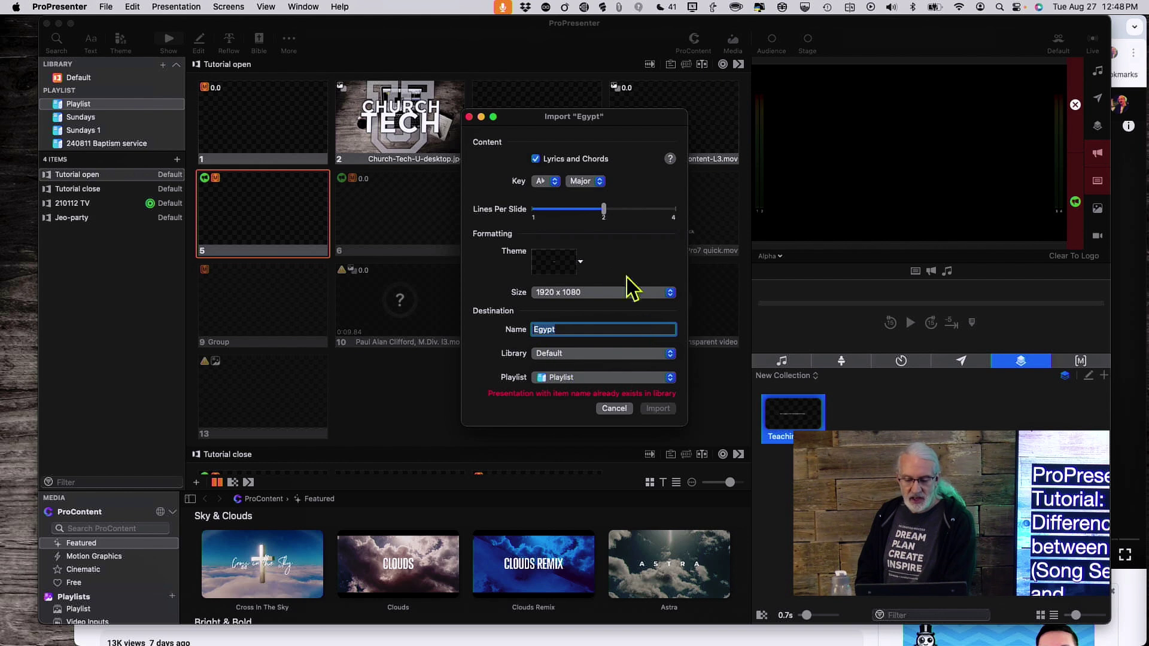
left_click(669, 354)
left_click(669, 356)
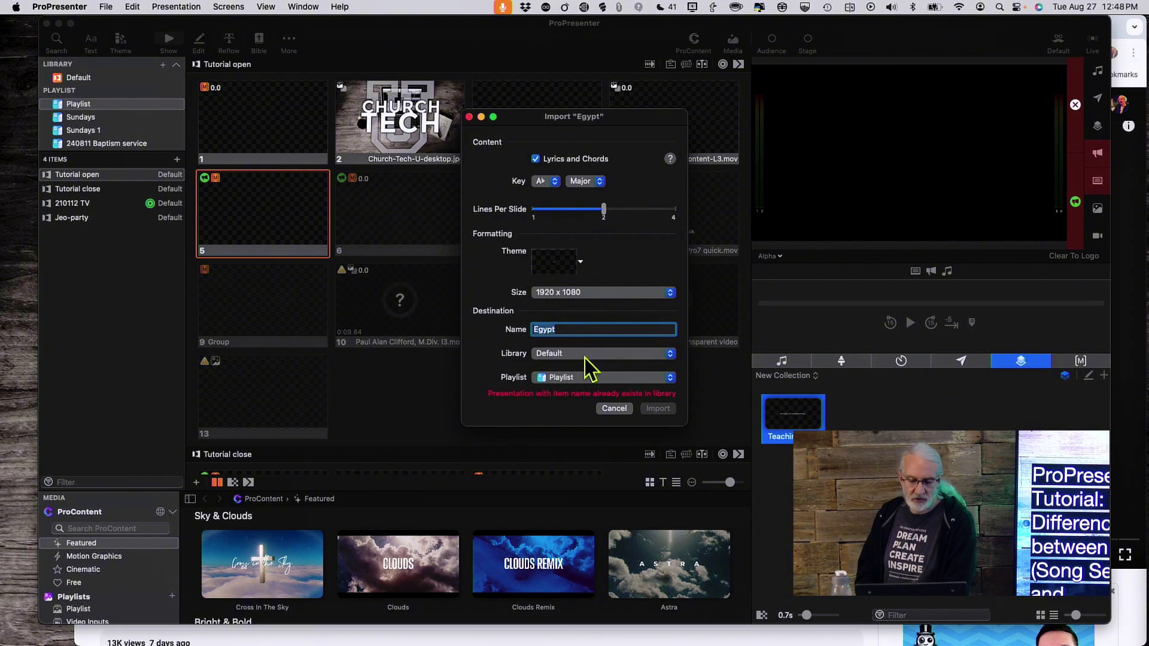
left_click(587, 323)
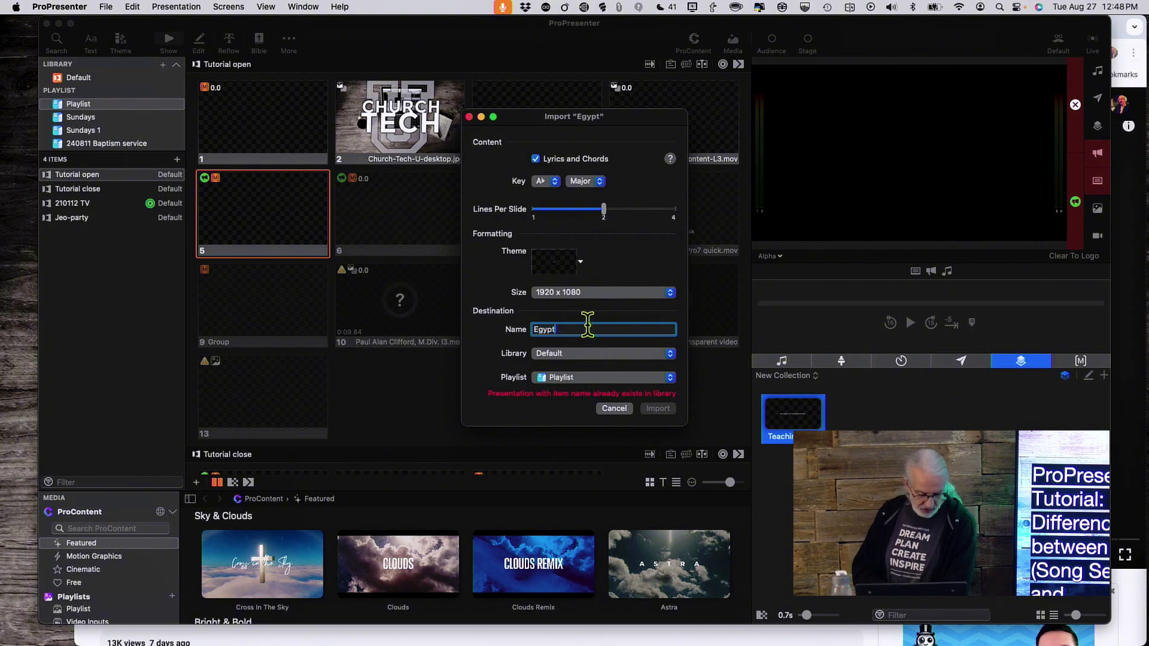
type("1")
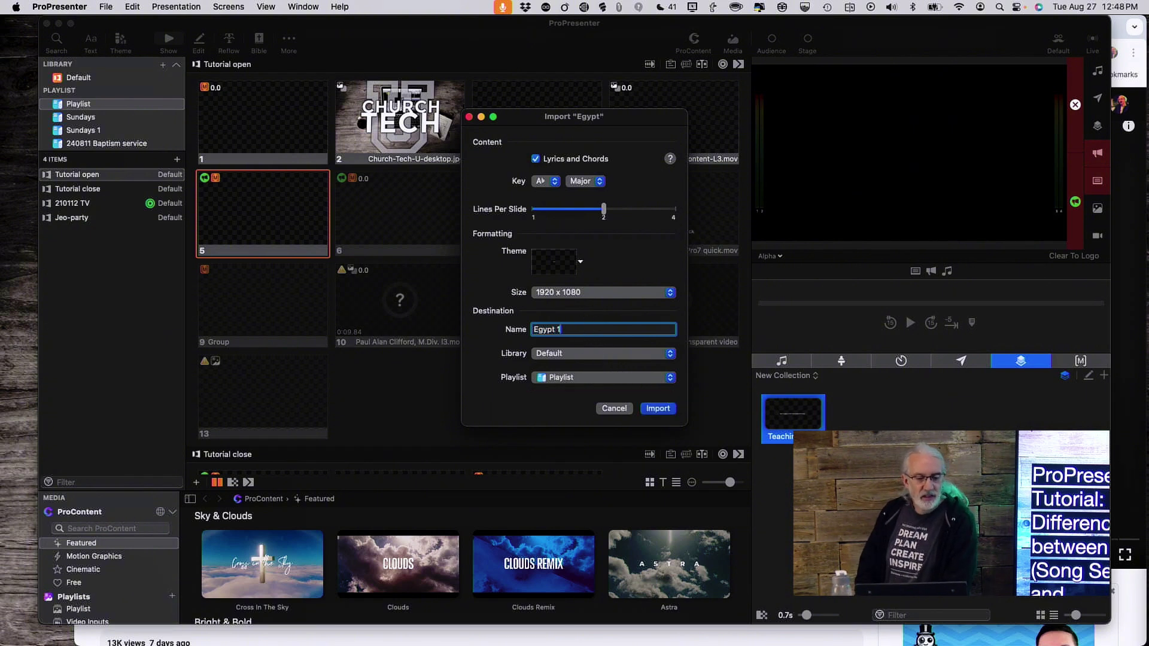
key("BackSpace")
key("BackSpace")
type("1")
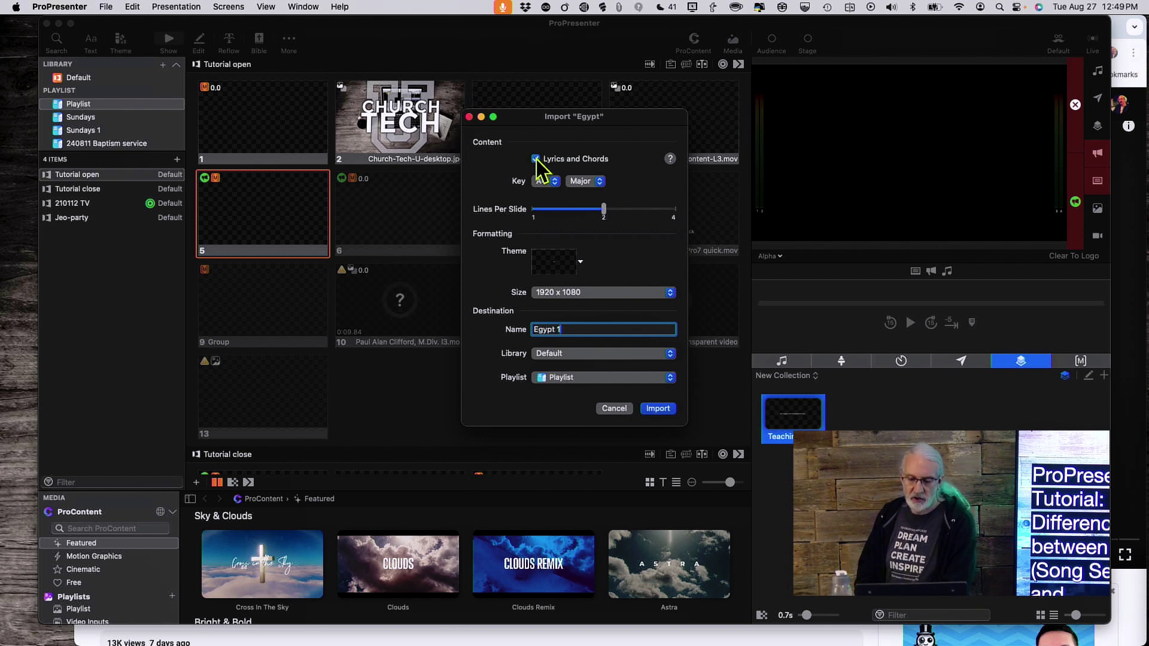
Turn the Lyrics and Chords import option off and back on to compare its effect on the key and lines-per-slide settings
left_click(536, 159)
left_click(535, 159)
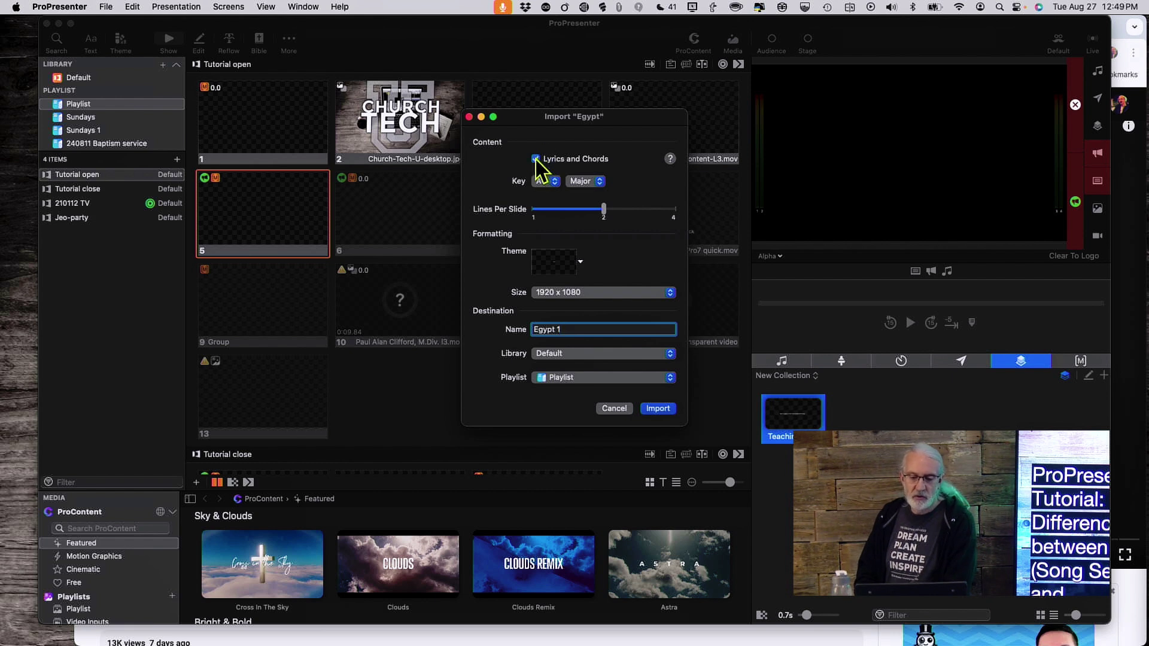
left_click(536, 159)
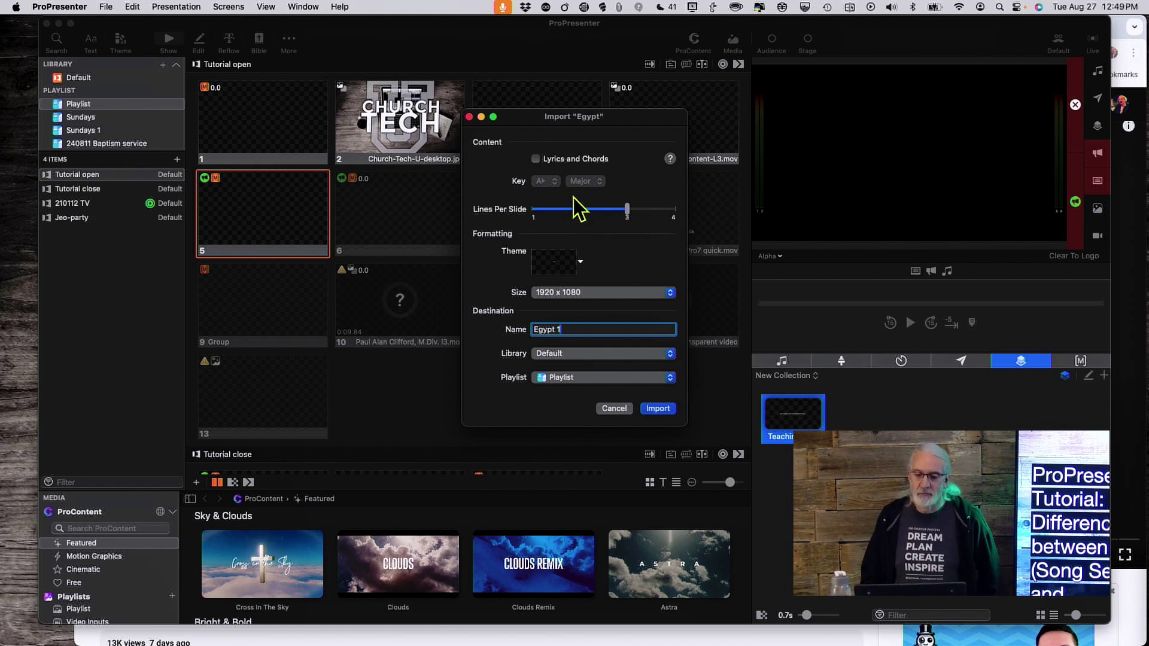
left_click(535, 158)
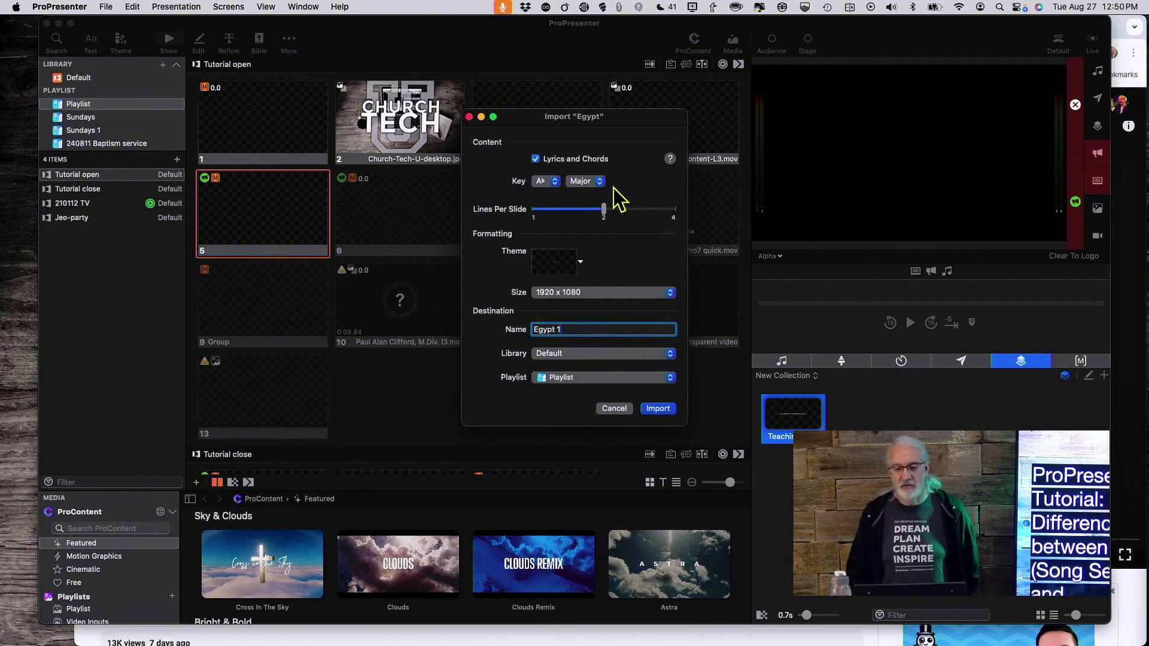
Set the import theme to the third slide of the Lower third theme, the one with the grey background
left_click(580, 263)
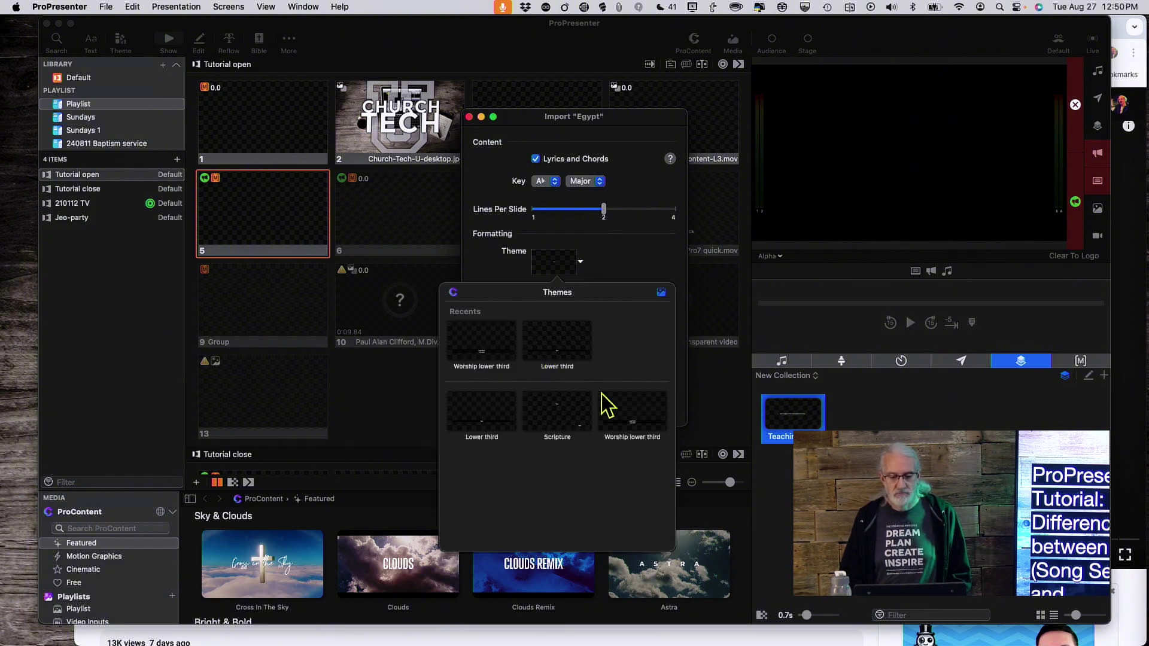
left_click(553, 339)
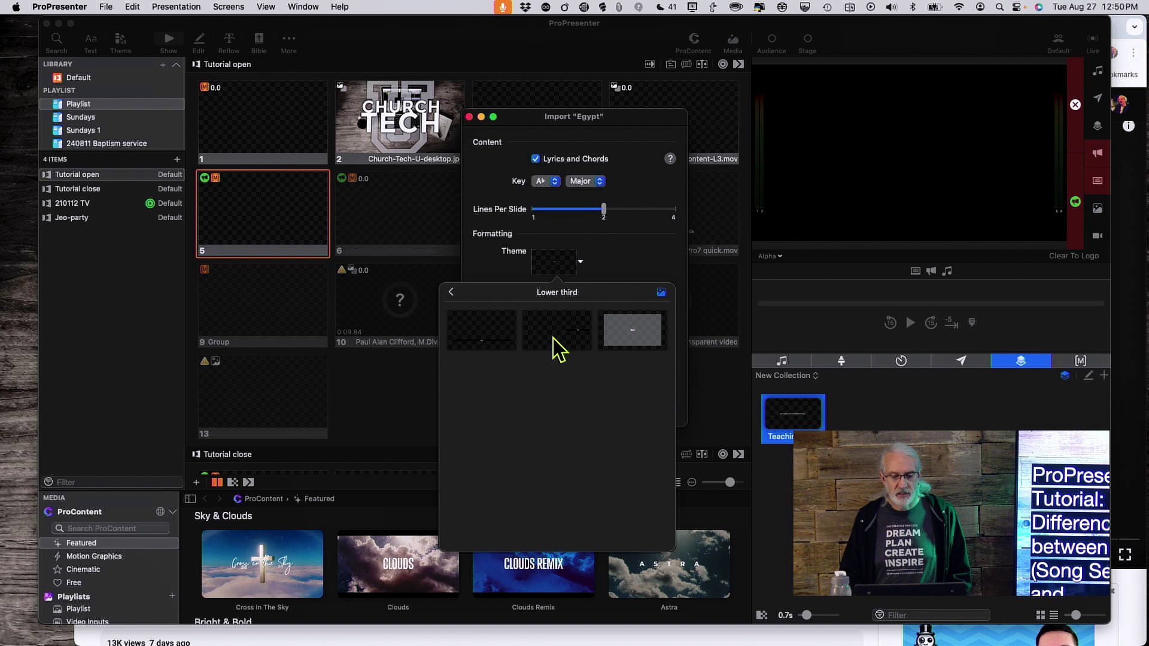
left_click(648, 343)
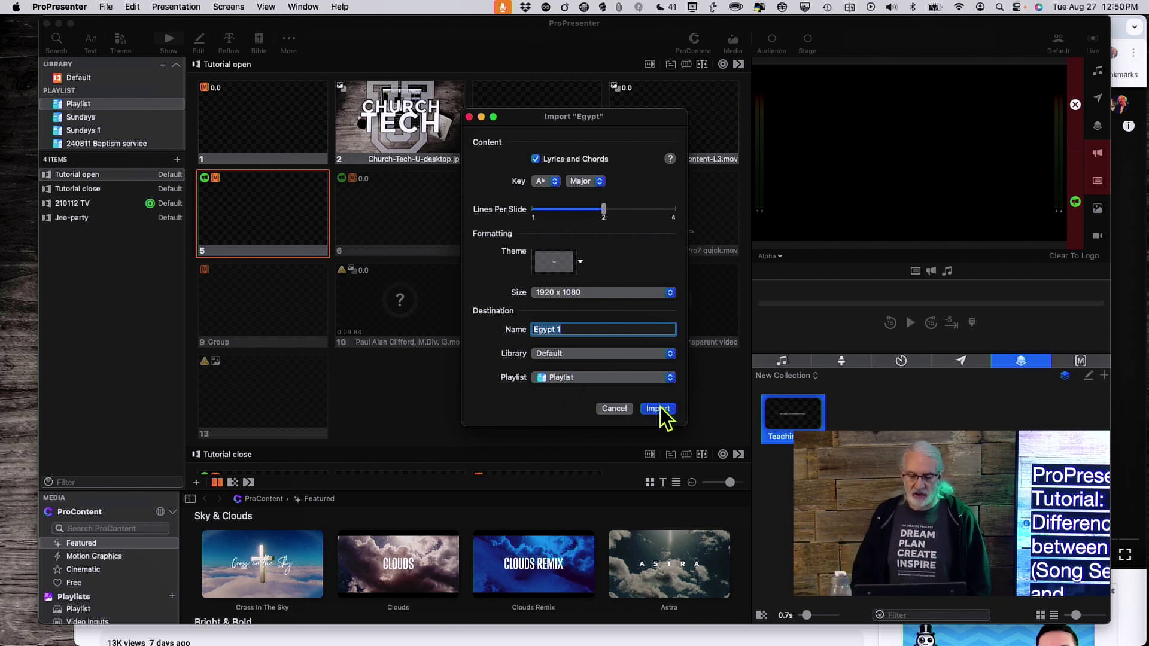
Check the destination playlist choices, keep Playlist, and import Egypt 1 into the Default library
left_click(669, 377)
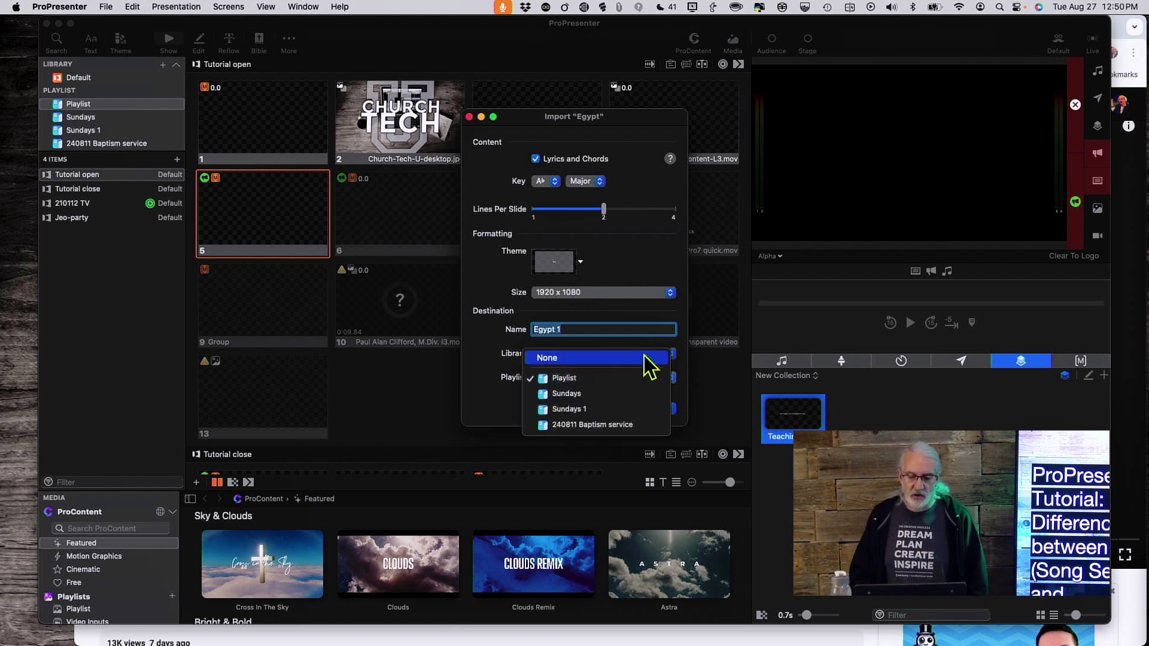
left_click(505, 398)
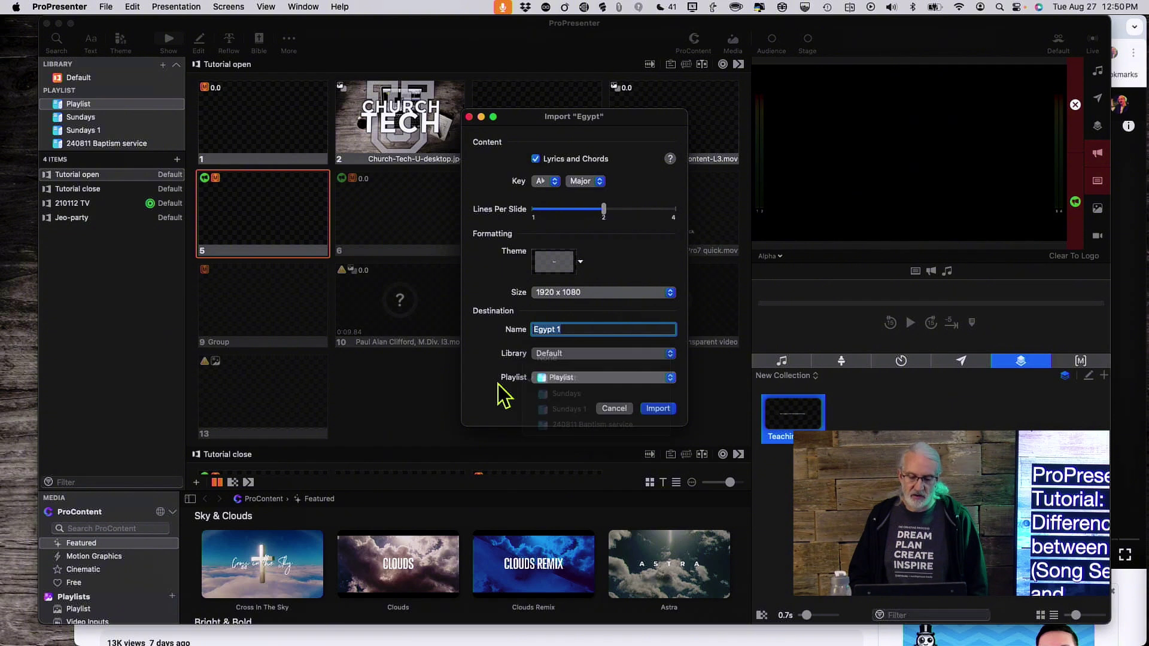
left_click(664, 411)
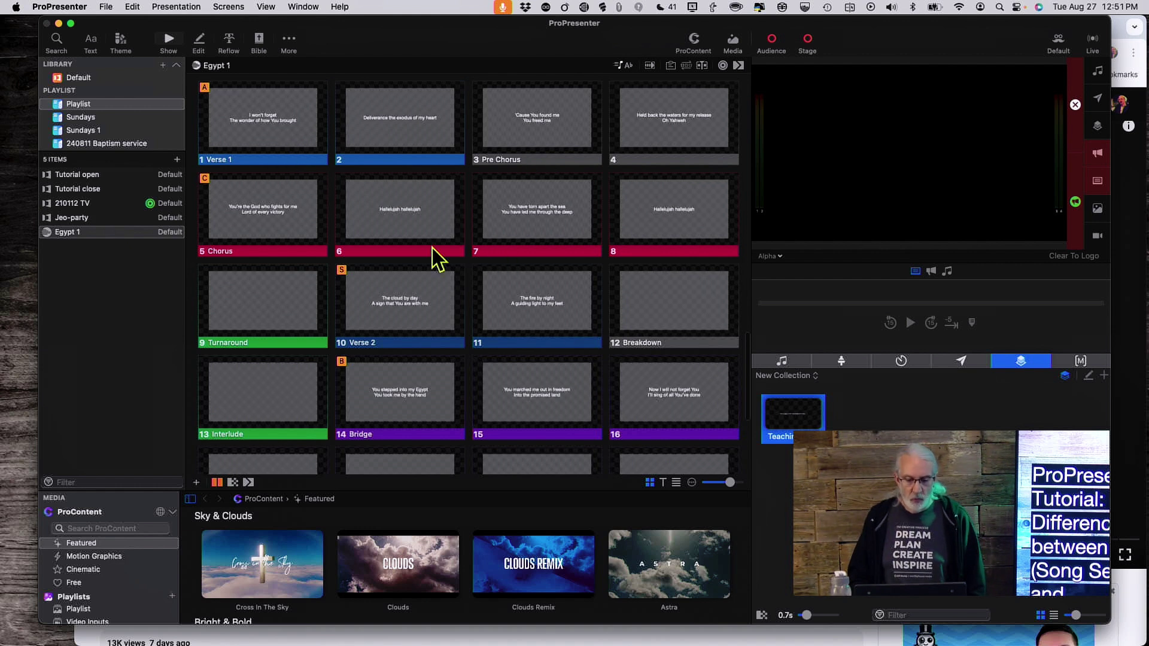
Look over the imported Egypt 1 slides and the musical keys offered for transposing the song
scroll(430, 333, "up", 4)
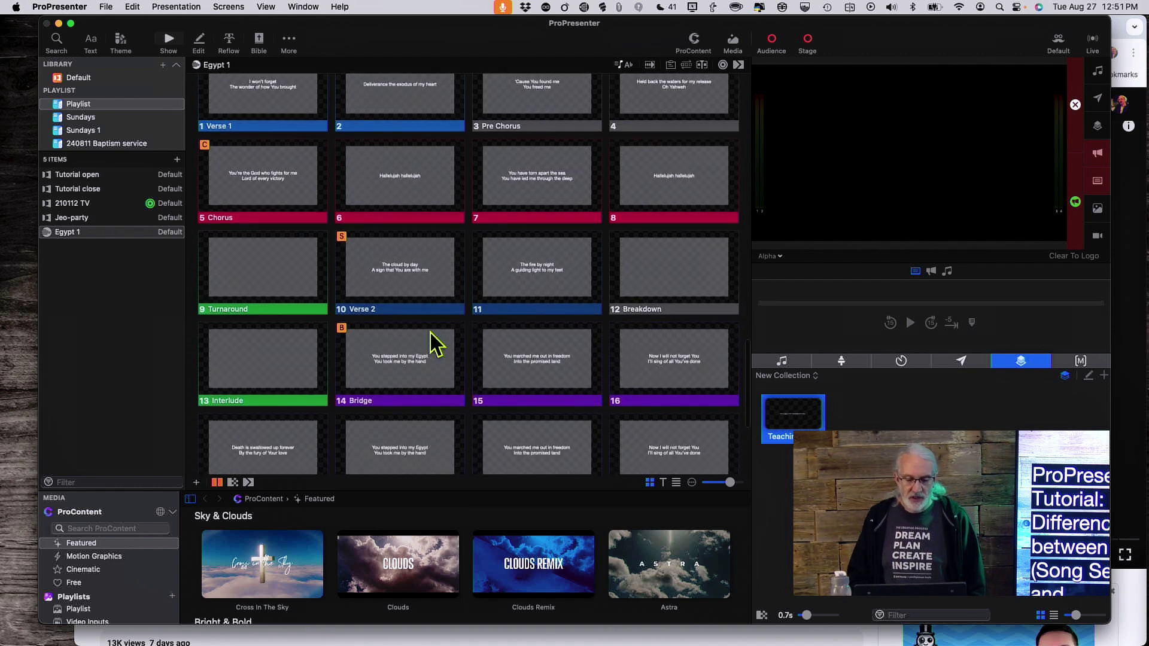
scroll(474, 225, "down", 5)
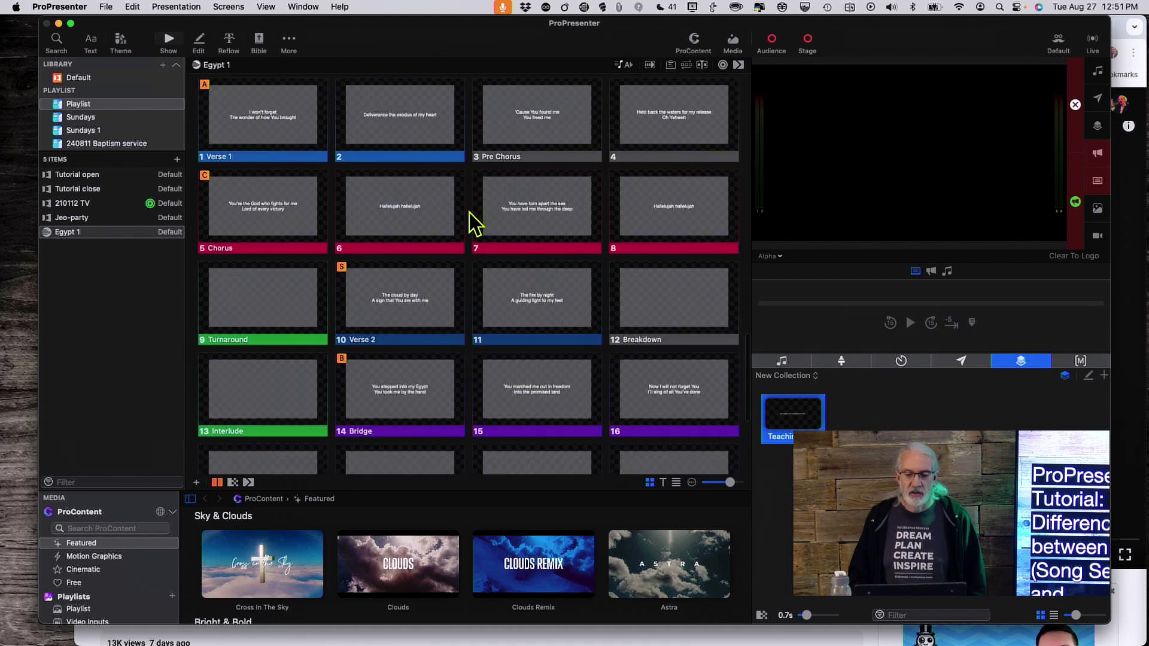
left_click(624, 66)
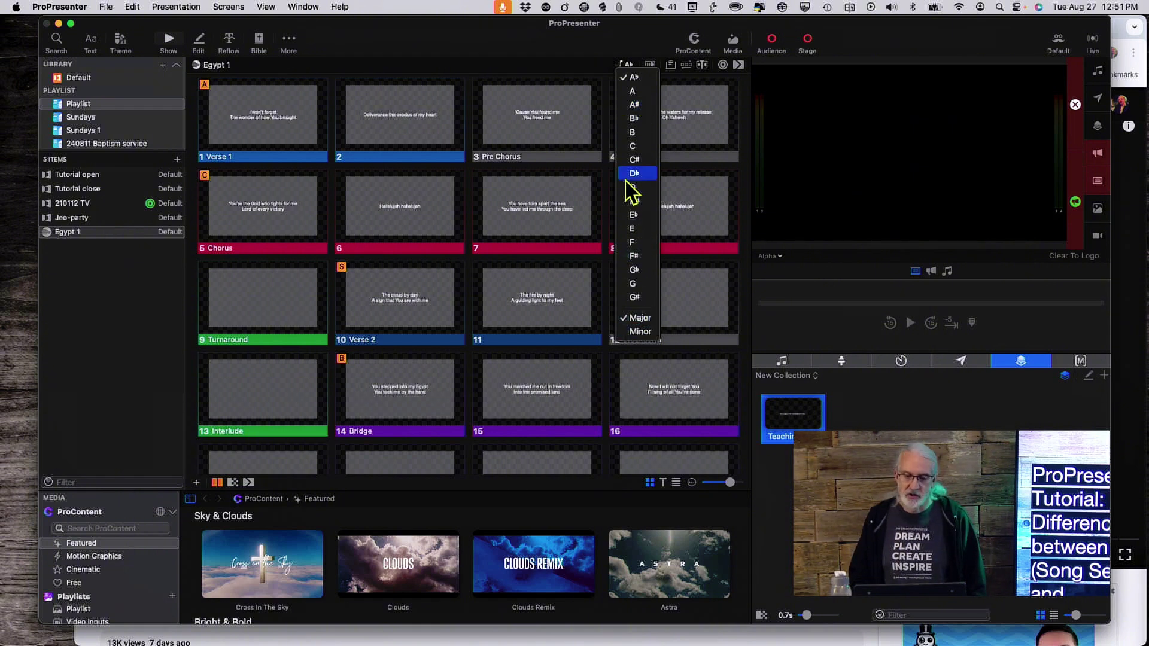
left_click(579, 67)
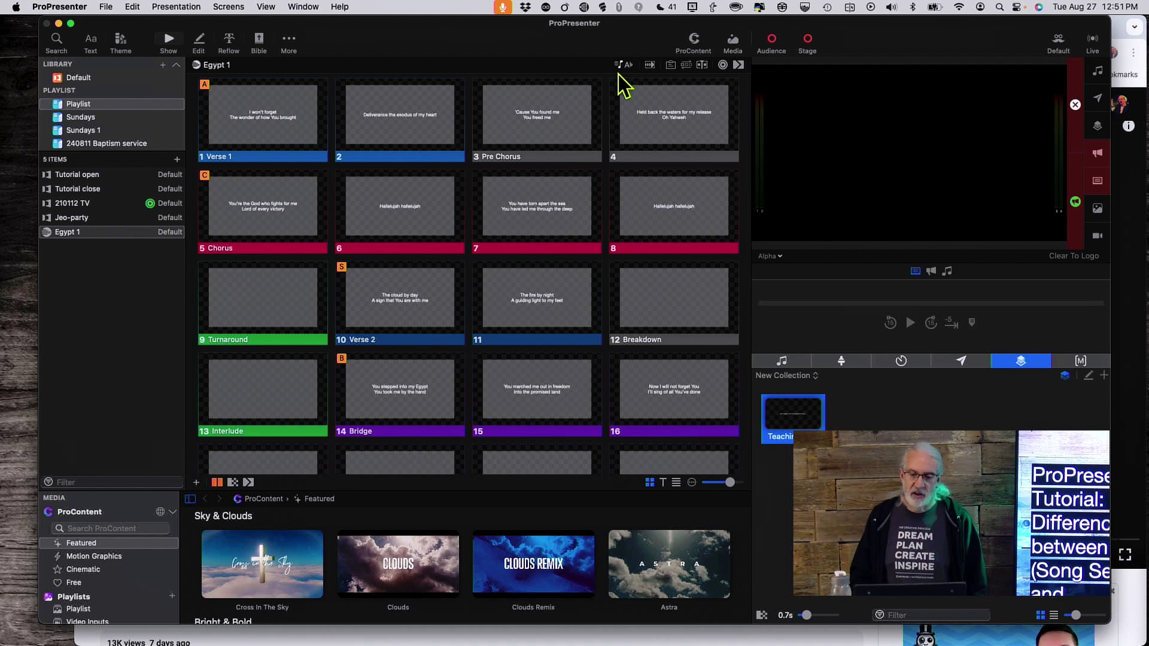
Show the arrangement groups of Egypt 1 and examine its slides from Verse 1 through Ending
left_click(686, 65)
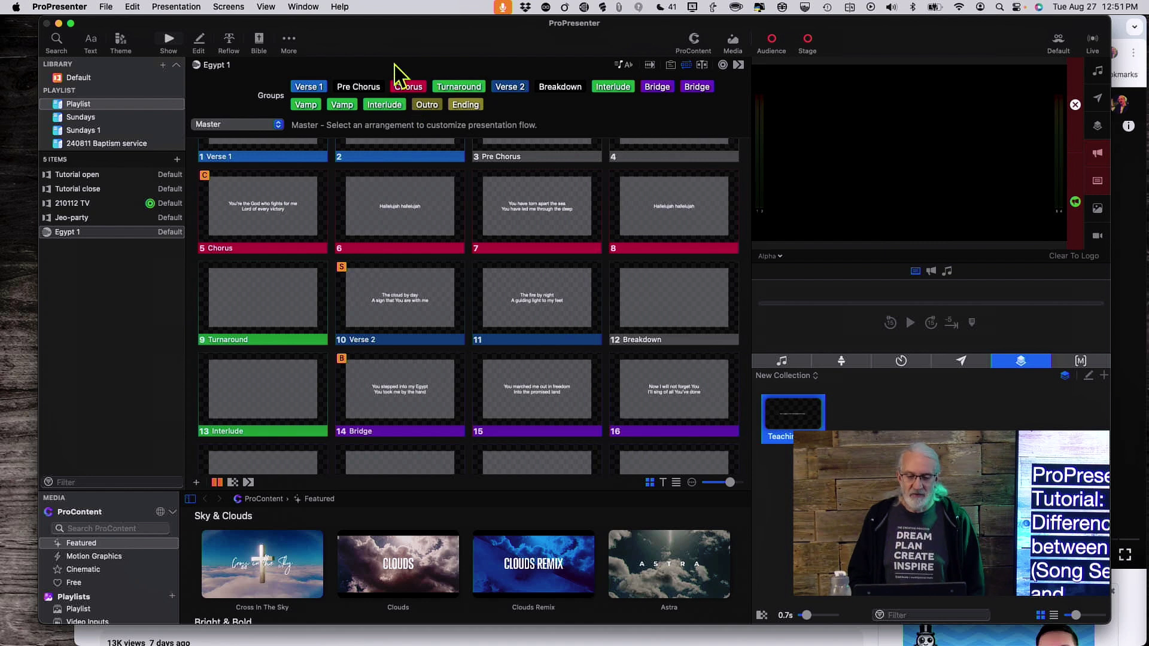
scroll(444, 89, "up", 2)
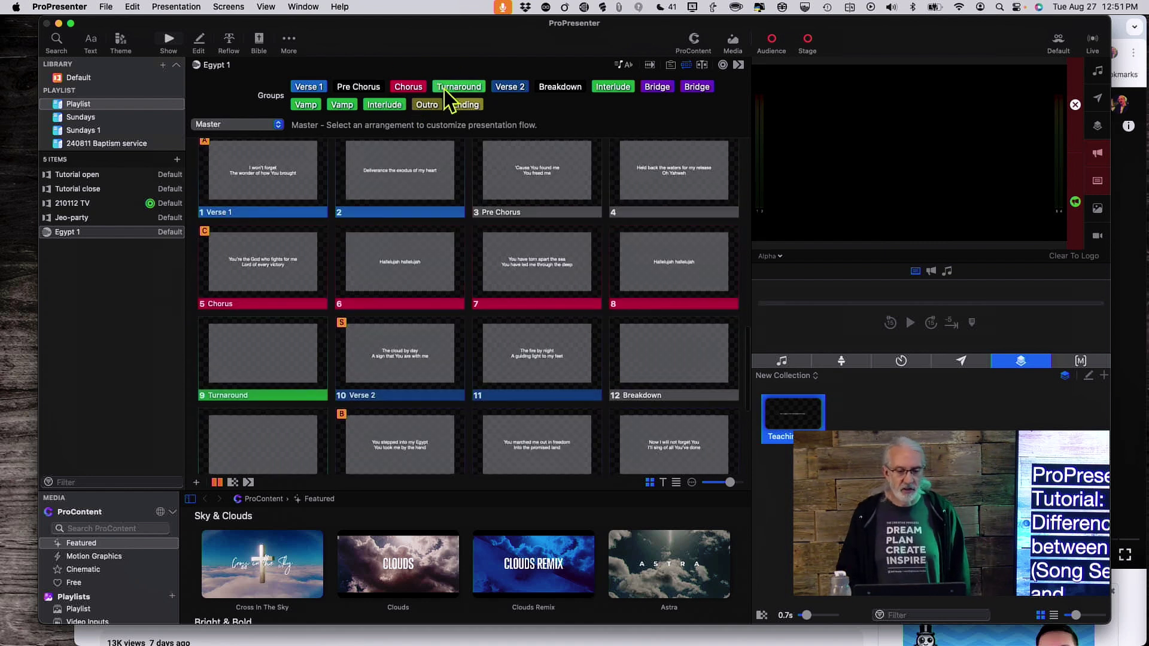
scroll(444, 88, "down", 2)
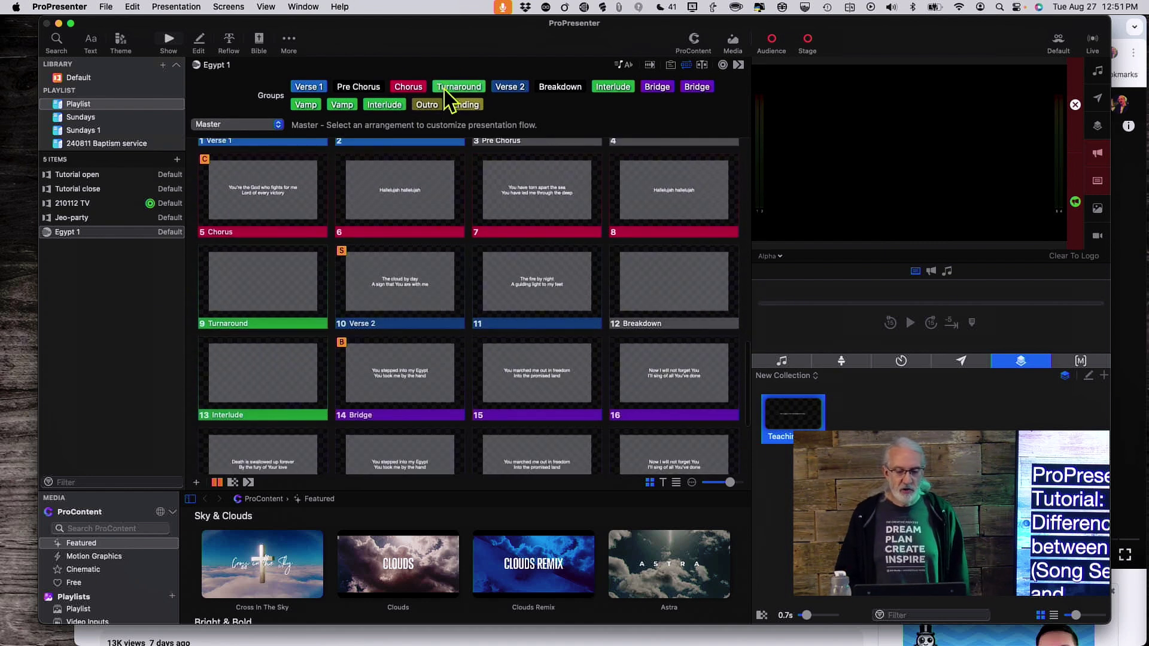
scroll(444, 89, "down", 4)
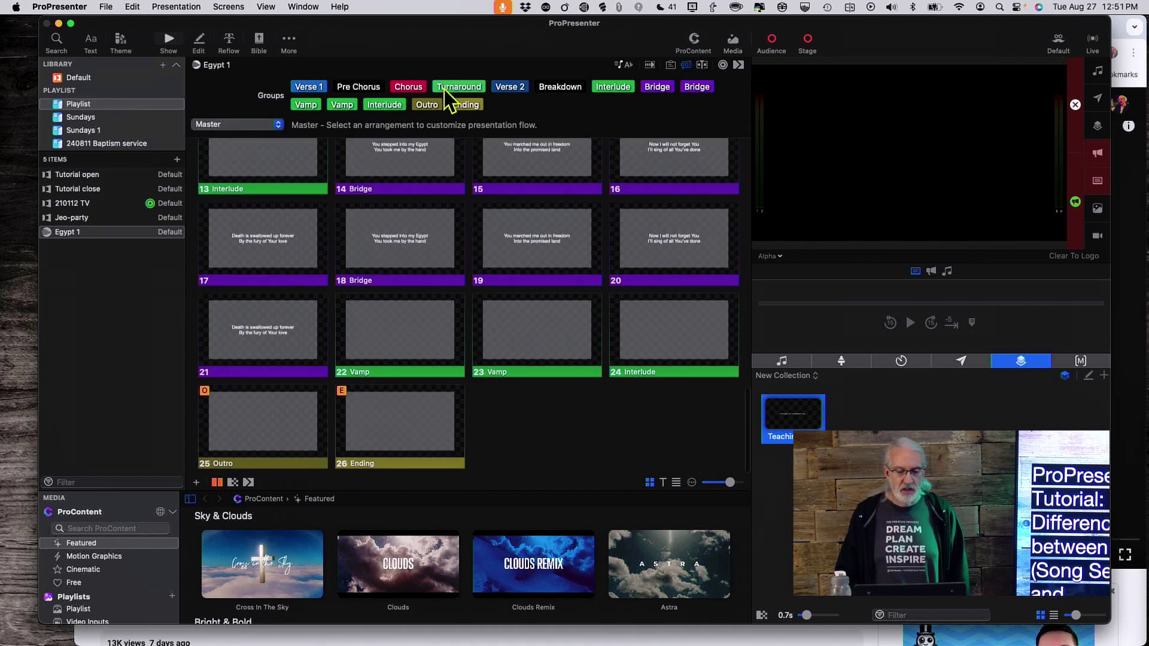
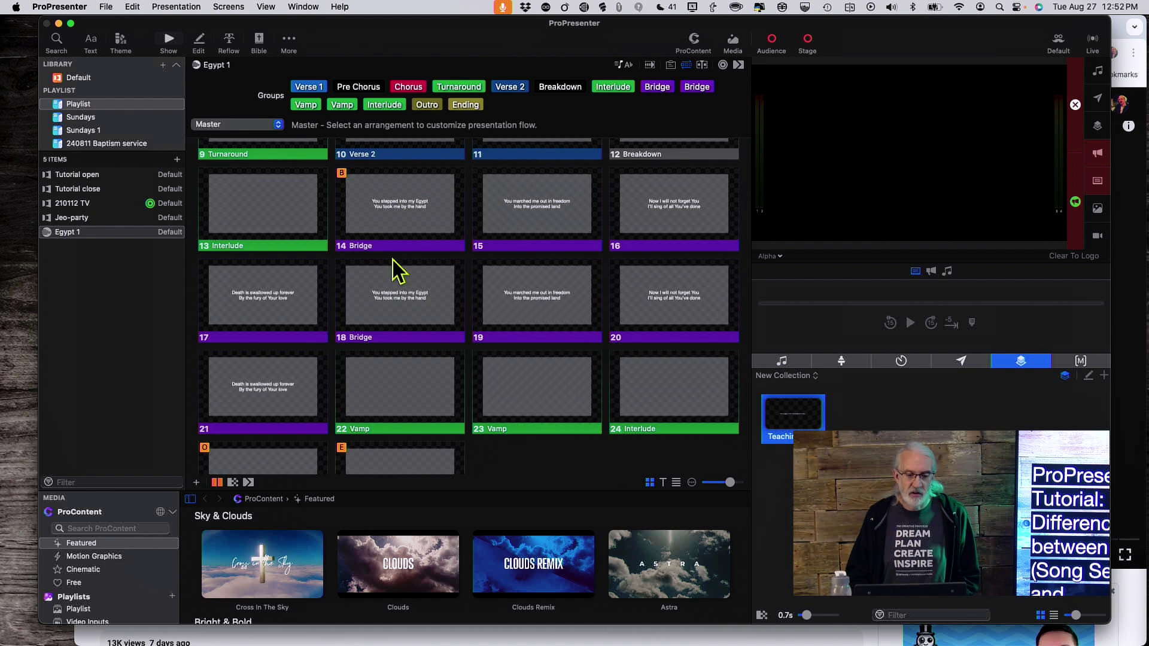
scroll(425, 313, "down", 2)
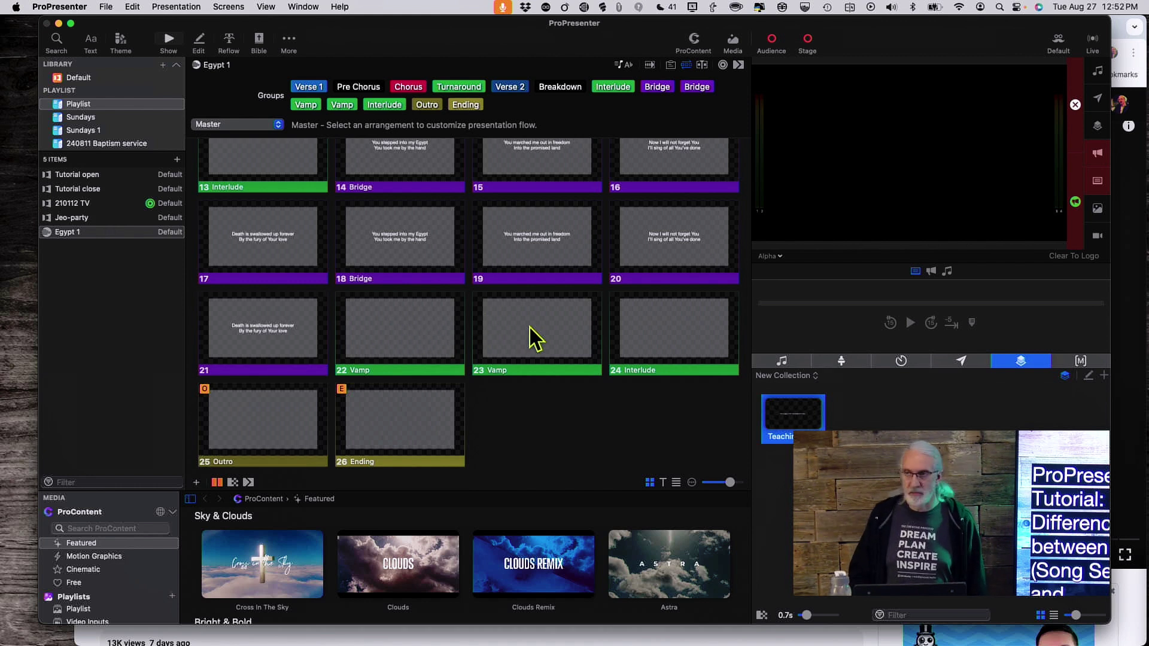
scroll(486, 328, "up", 1)
scroll(486, 328, "up", 10)
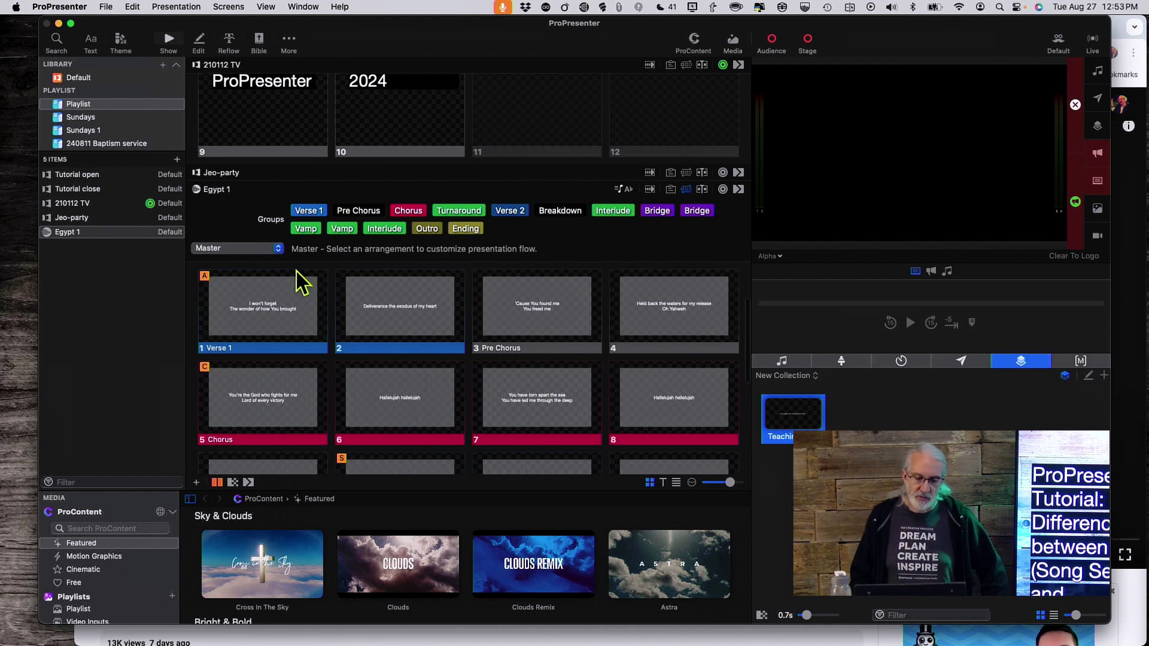
Review how the Egypt 1 slides are divided and labelled, from Verse 1 through the second Interlude
scroll(259, 242, "down", 1)
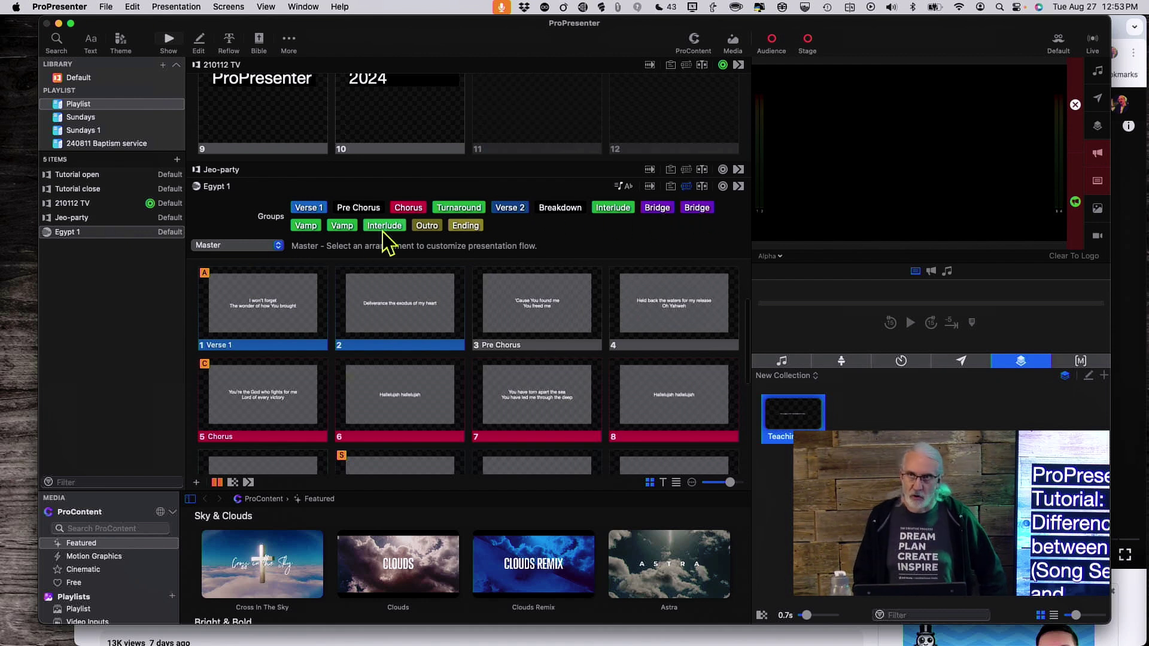
scroll(488, 329, "down", 5)
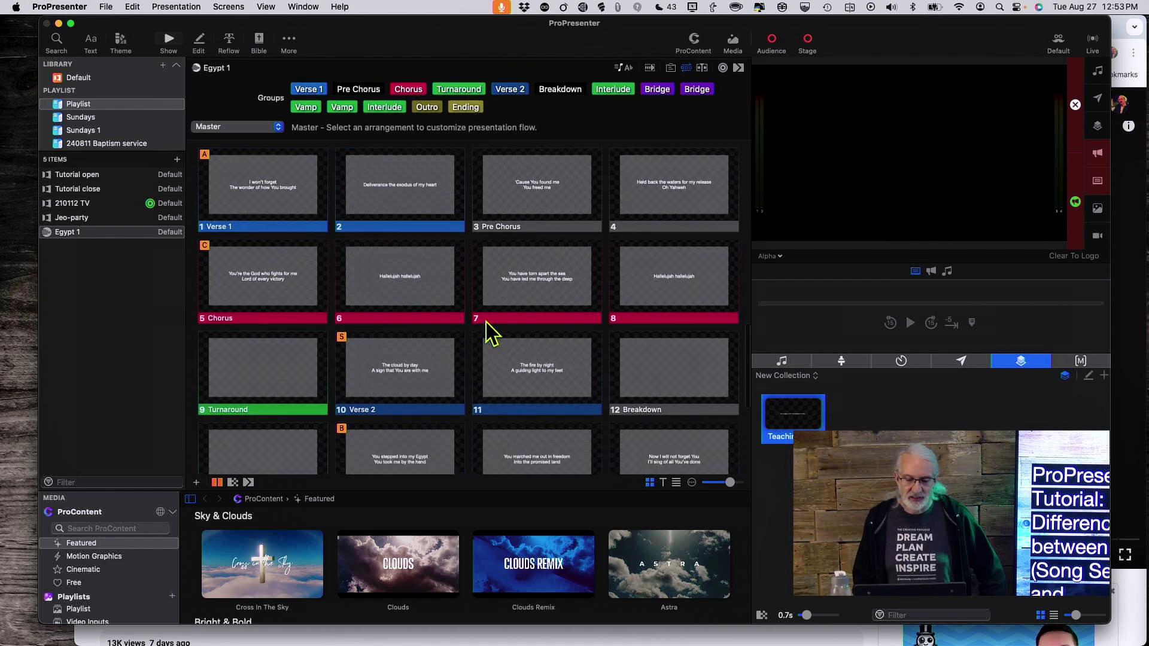
scroll(488, 329, "down", 3)
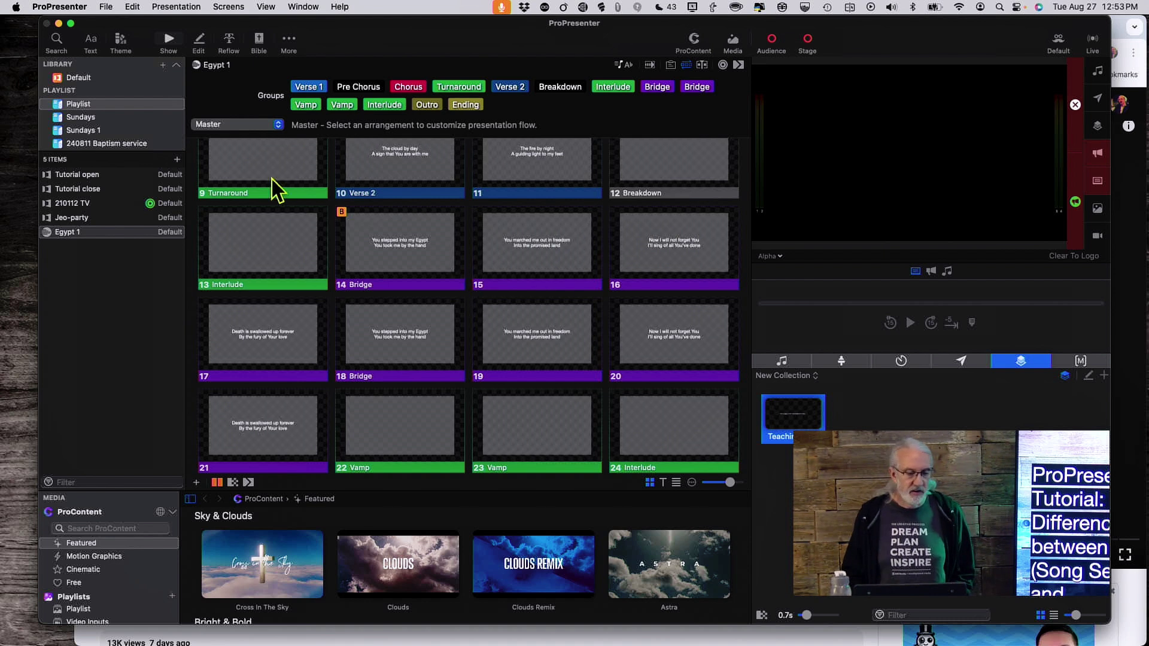
Open Alabaster Heart from the Default library to view its slides
left_click(120, 79)
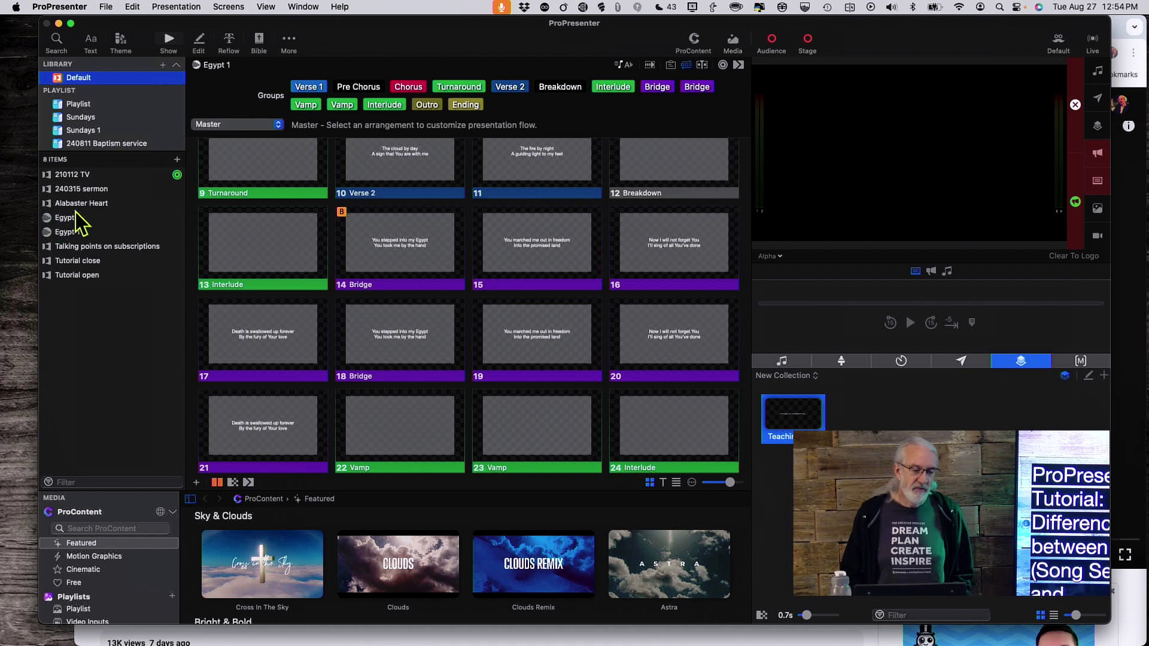
left_click(91, 202)
left_click(92, 203)
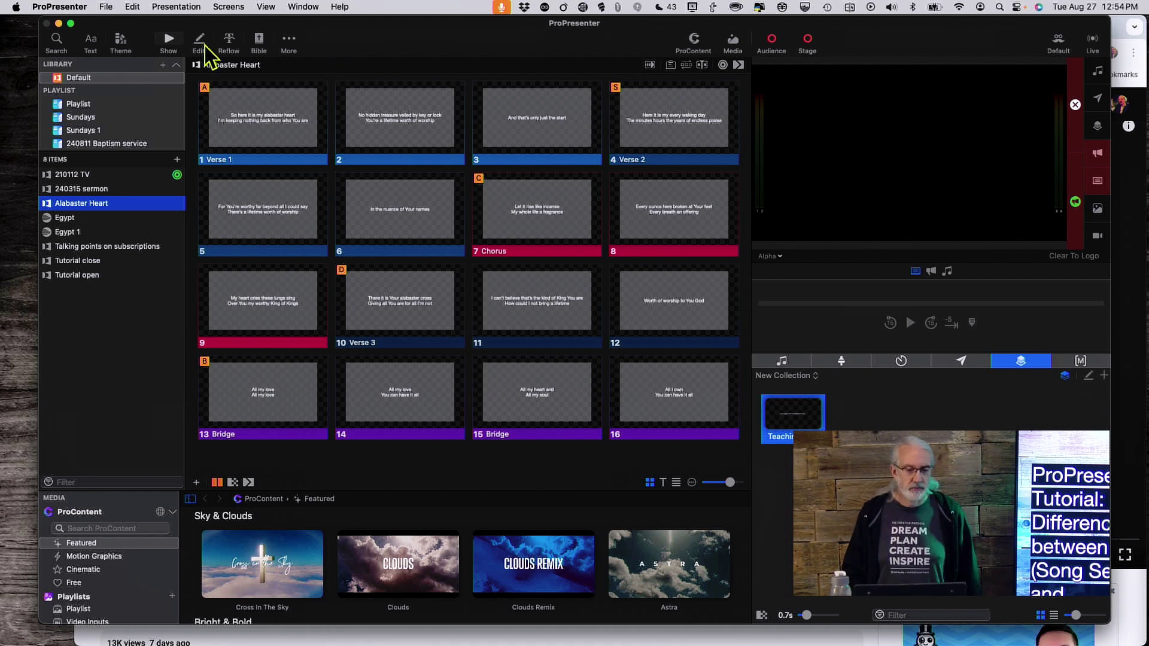
Look up Egypt in SongSelect, compare the lyric previews of the matching songs, and choose the first result for import
left_click(55, 42)
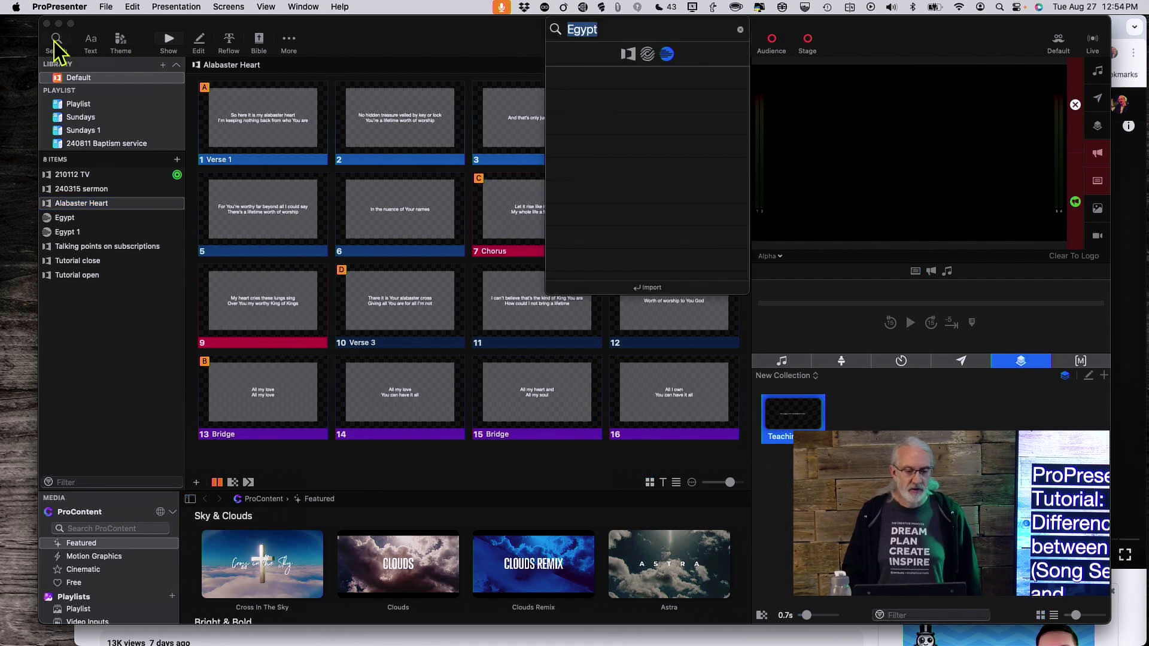
left_click(648, 55)
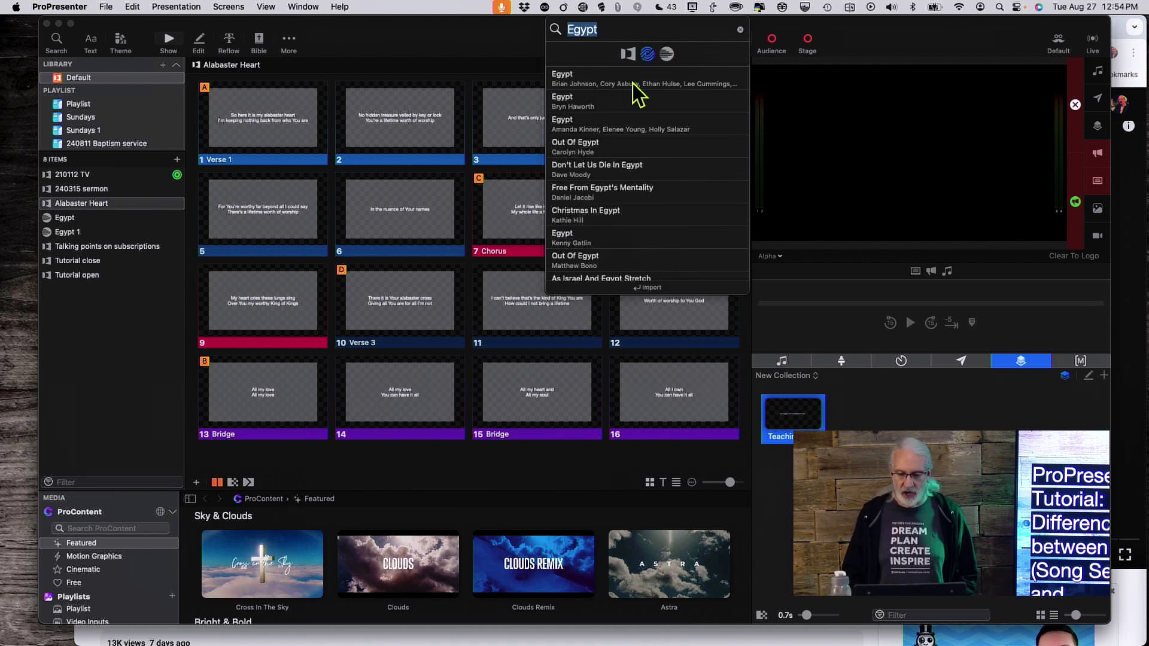
left_click(594, 102)
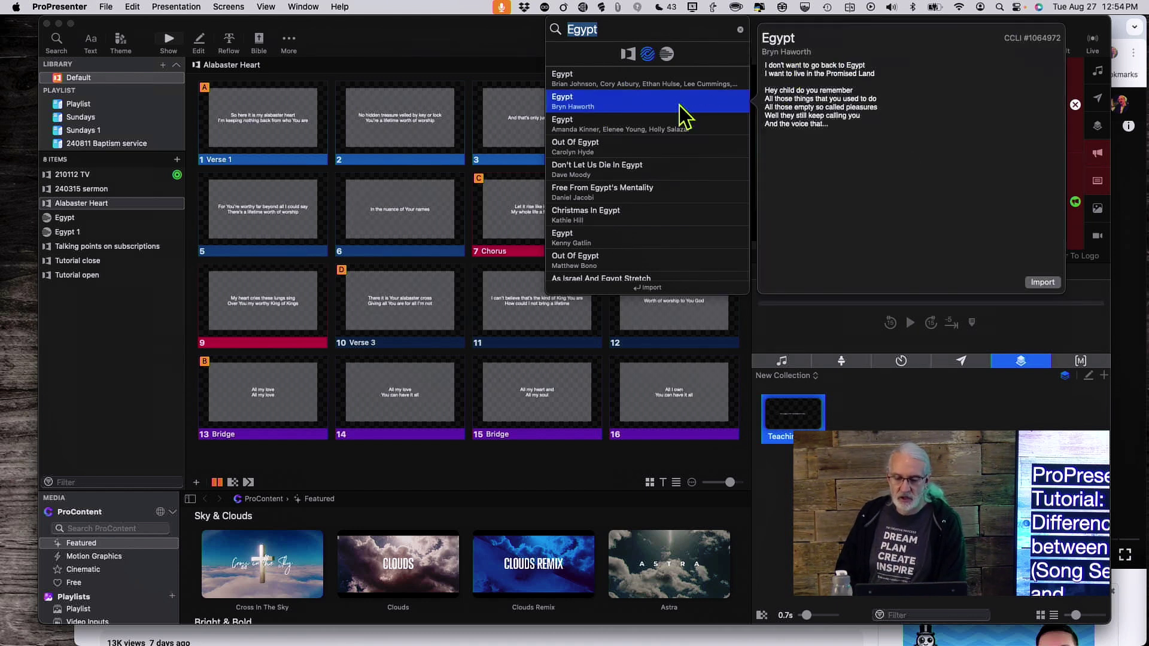
left_click(640, 81)
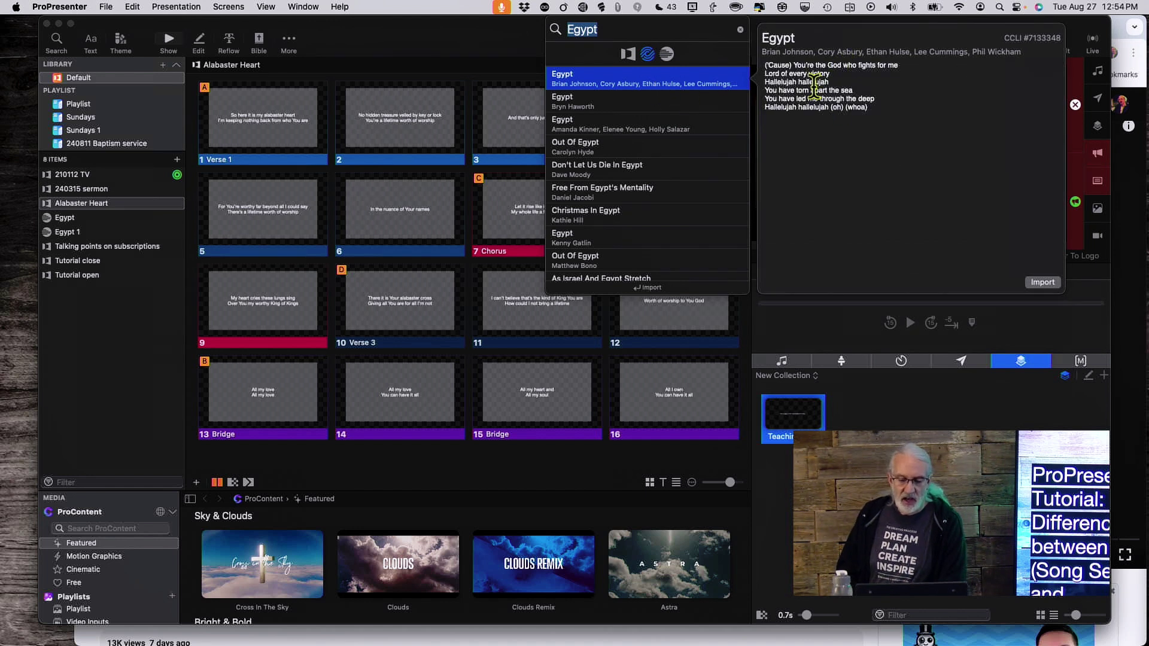
left_click(581, 237)
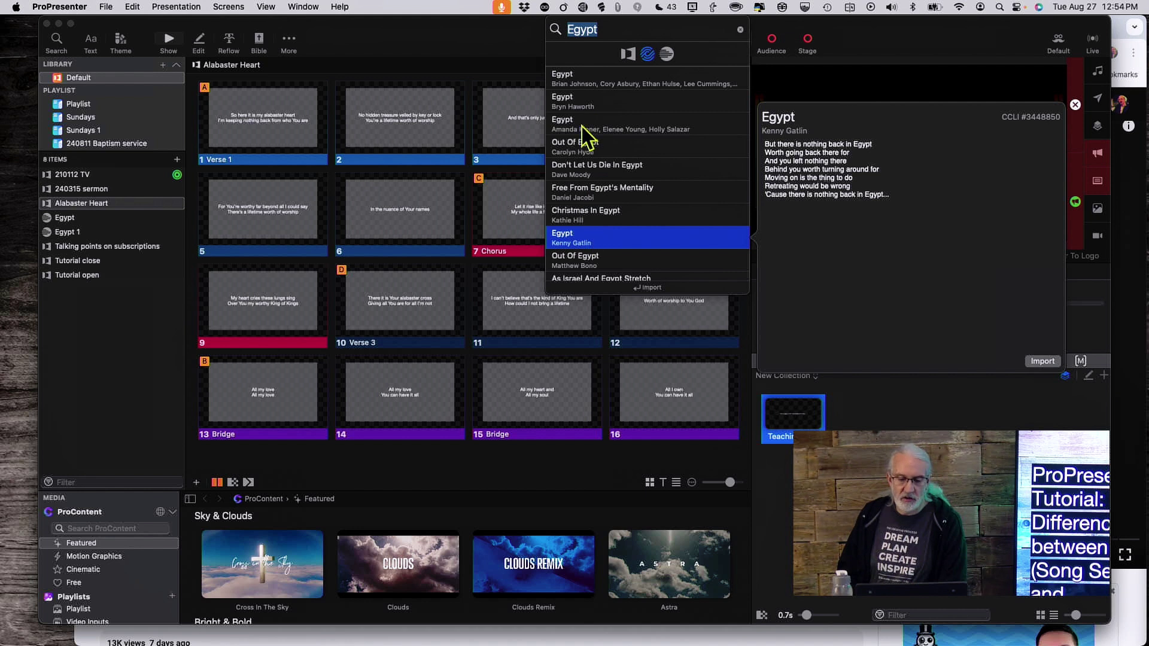
left_click(594, 85)
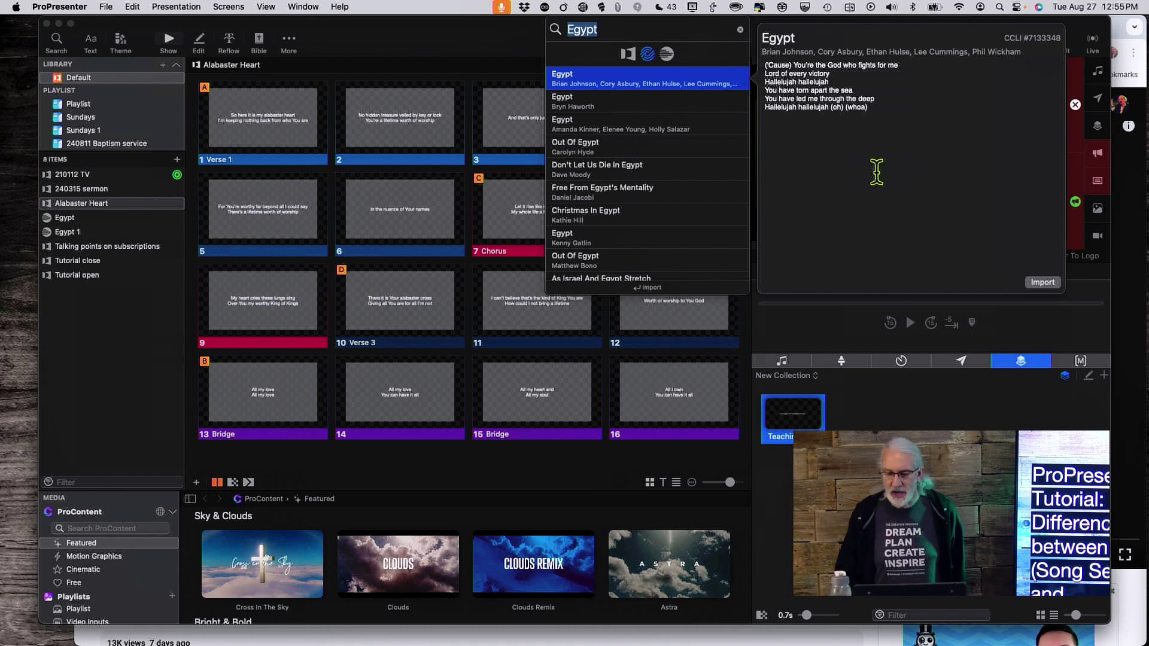
left_click(1037, 284)
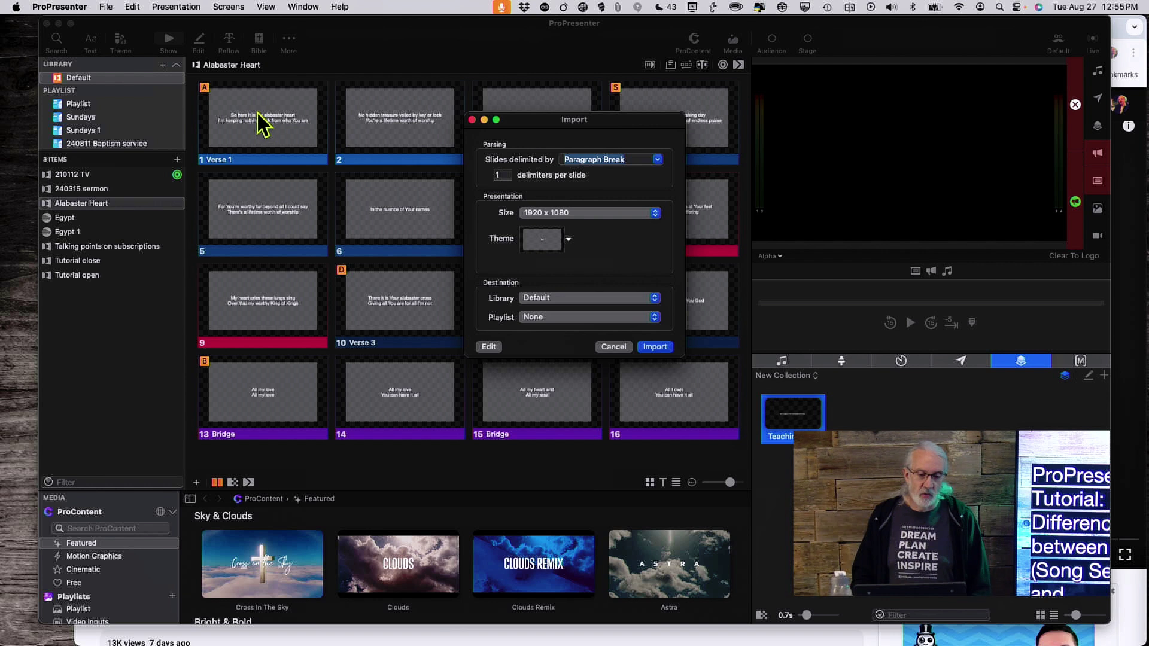
Set the import to delimit slides by Line Break with 2 delimiters per slide
left_click(657, 159)
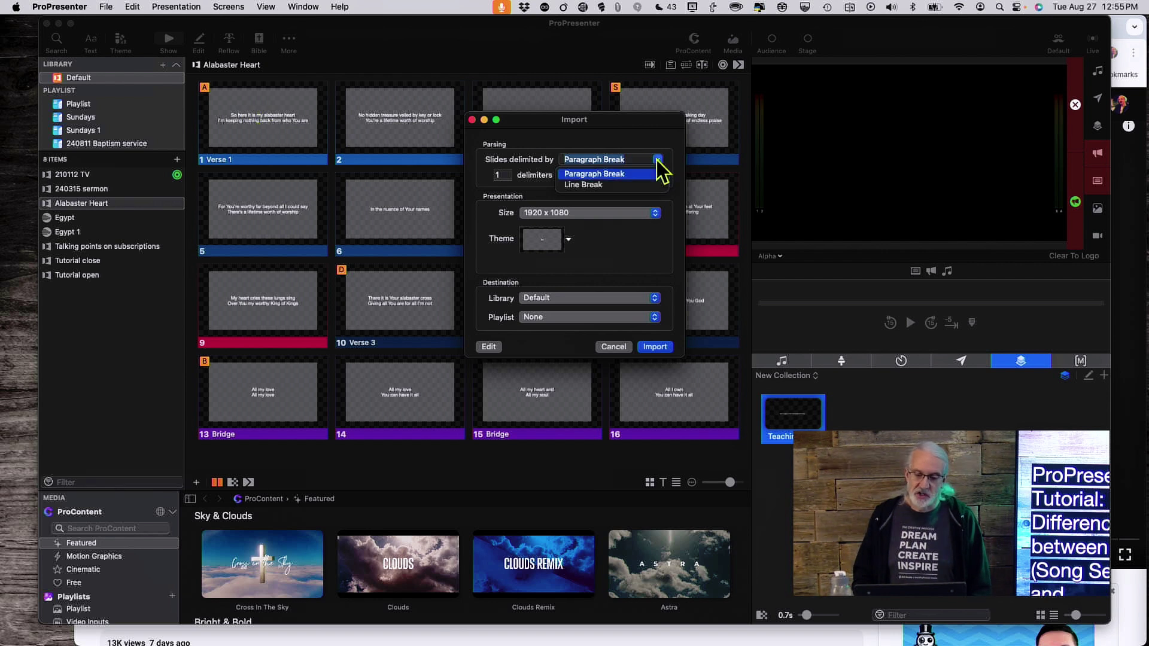
left_click(642, 186)
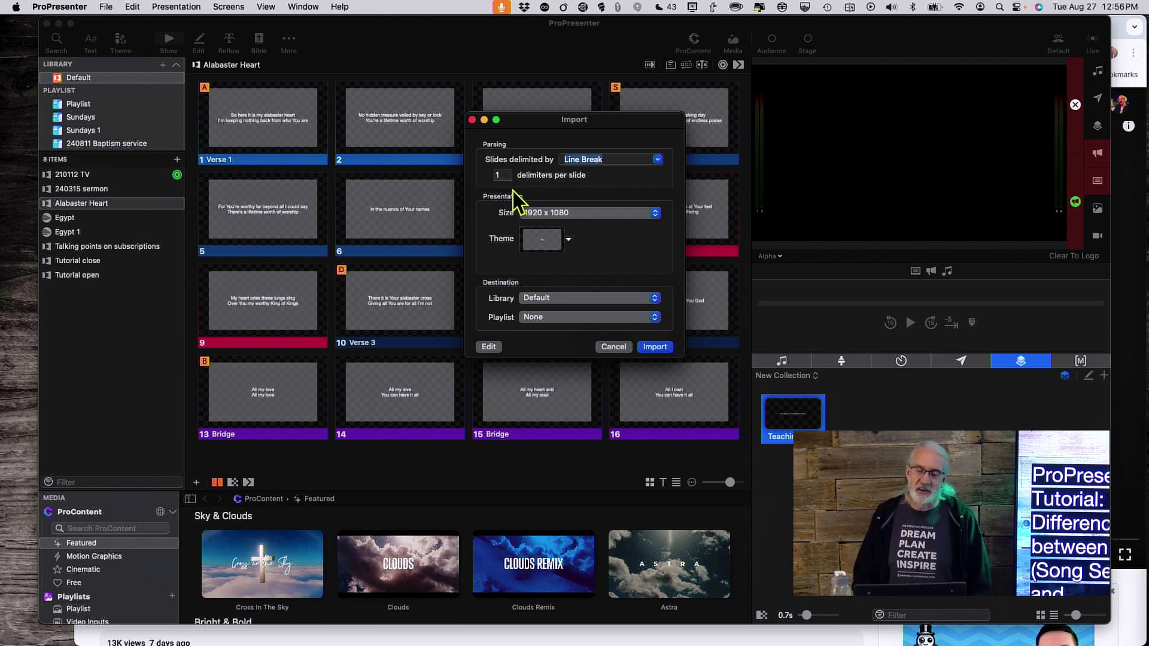
left_click(500, 175)
type("2")
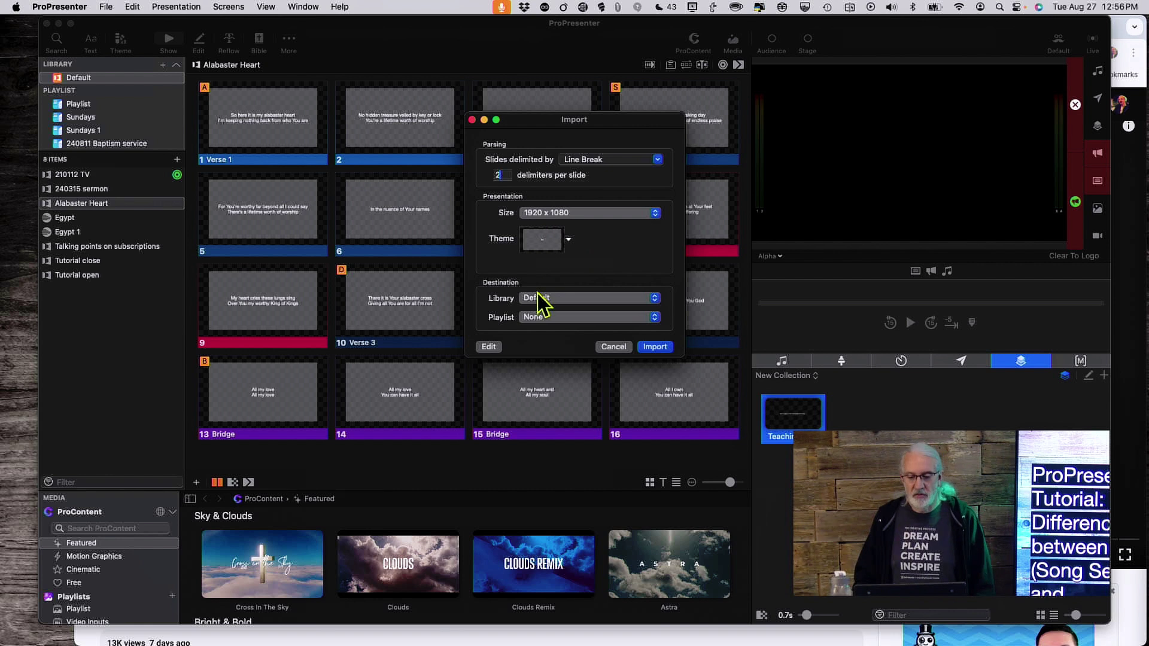
Set Playlist as the destination playlist and import the SongSelect song into the Default library as a new version
left_click(548, 317)
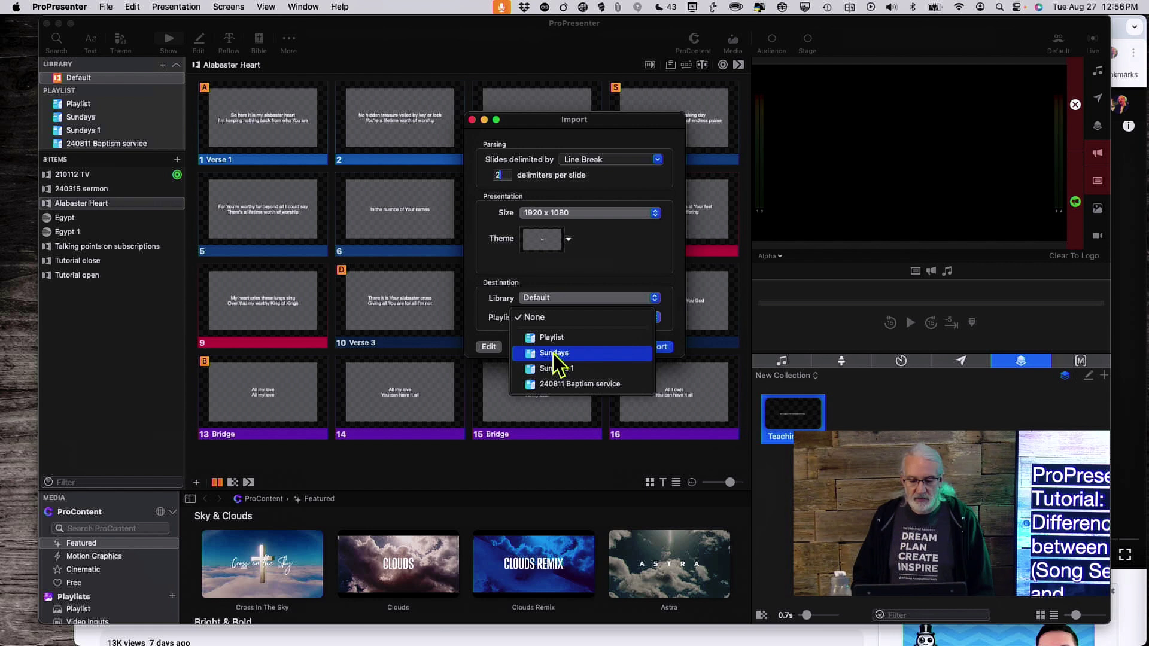
left_click(551, 337)
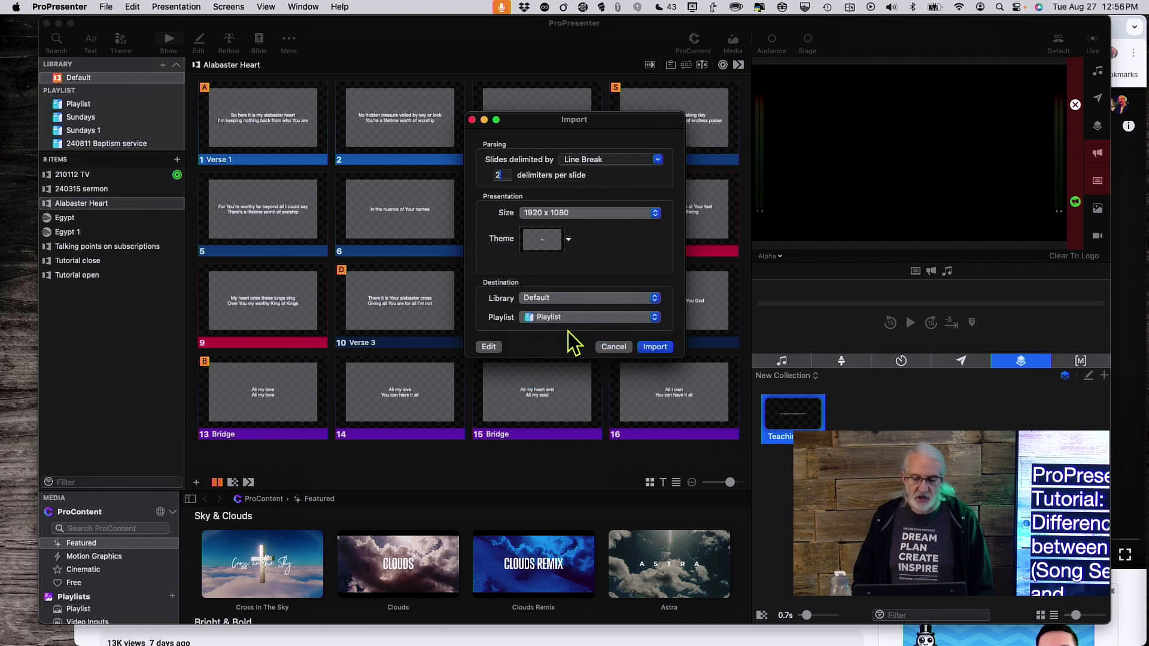
left_click(661, 347)
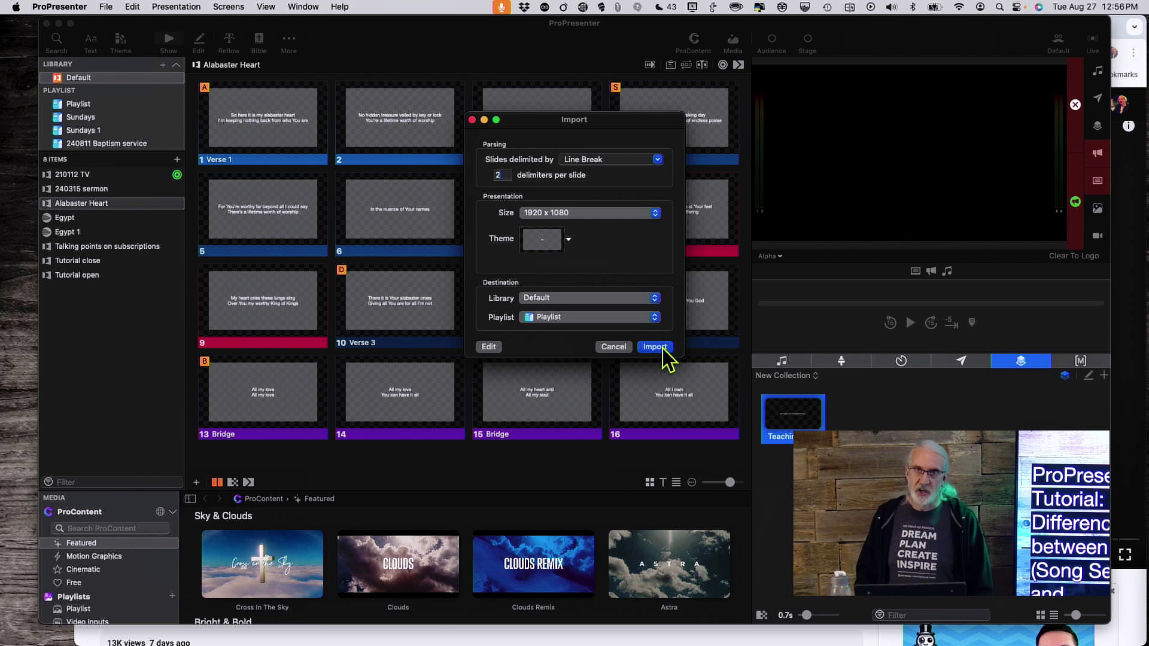
left_click(655, 347)
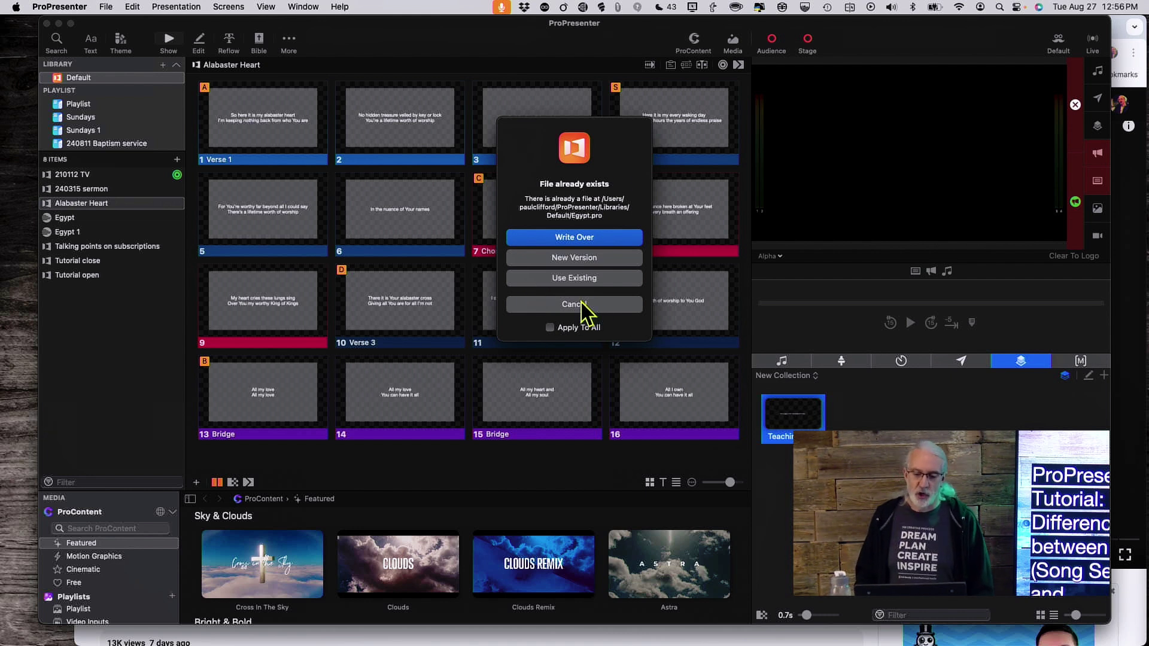
left_click(569, 257)
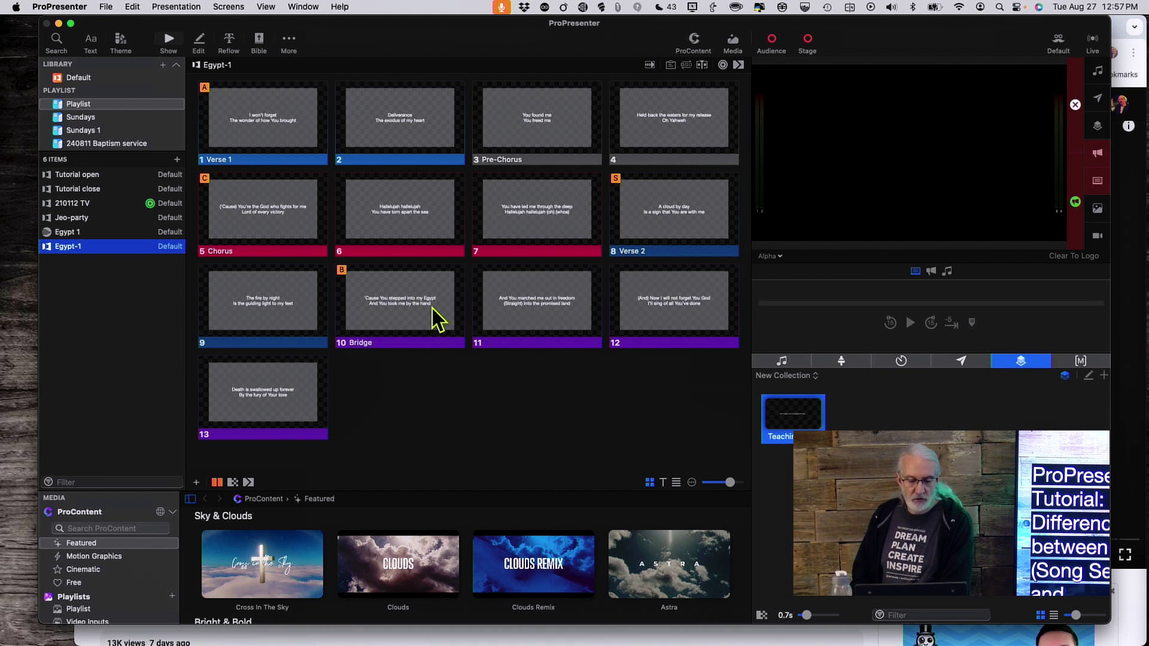
Compare the MultiTracks song Egypt 1 with the SongSelect version, and show the arrangement groups of the SongSelect version
left_click(65, 233)
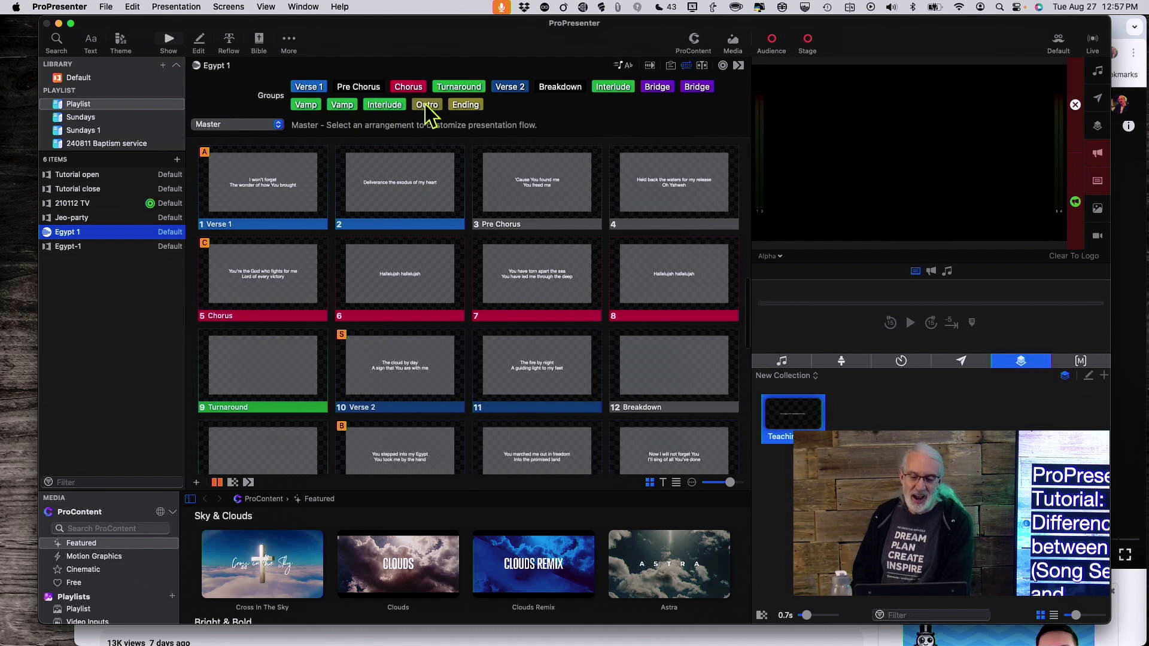
left_click(106, 245)
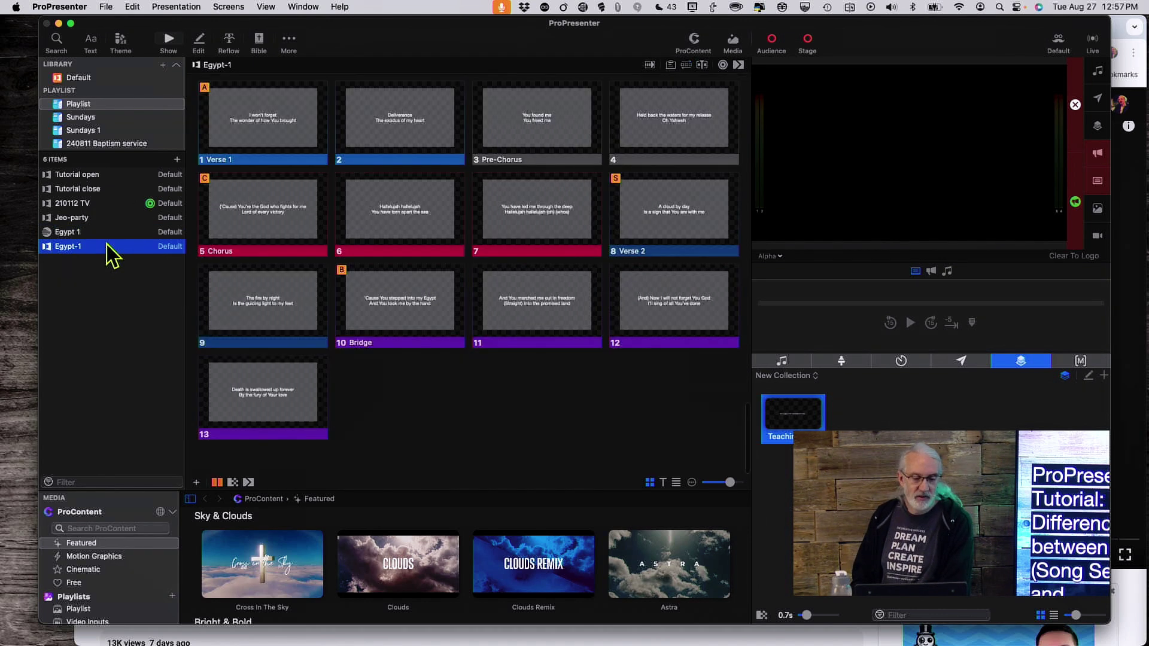
left_click(686, 65)
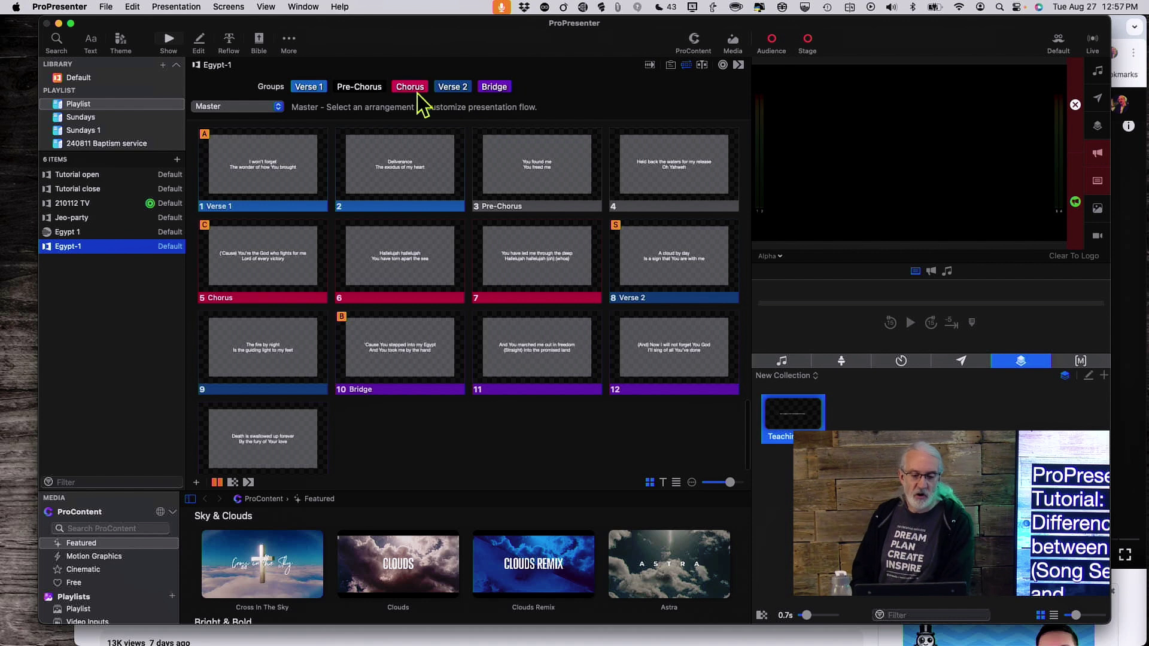
Compare the groups, slide breaks and lyrics of the MultiTracks and SongSelect versions of Egypt by alternating between them
left_click(62, 233)
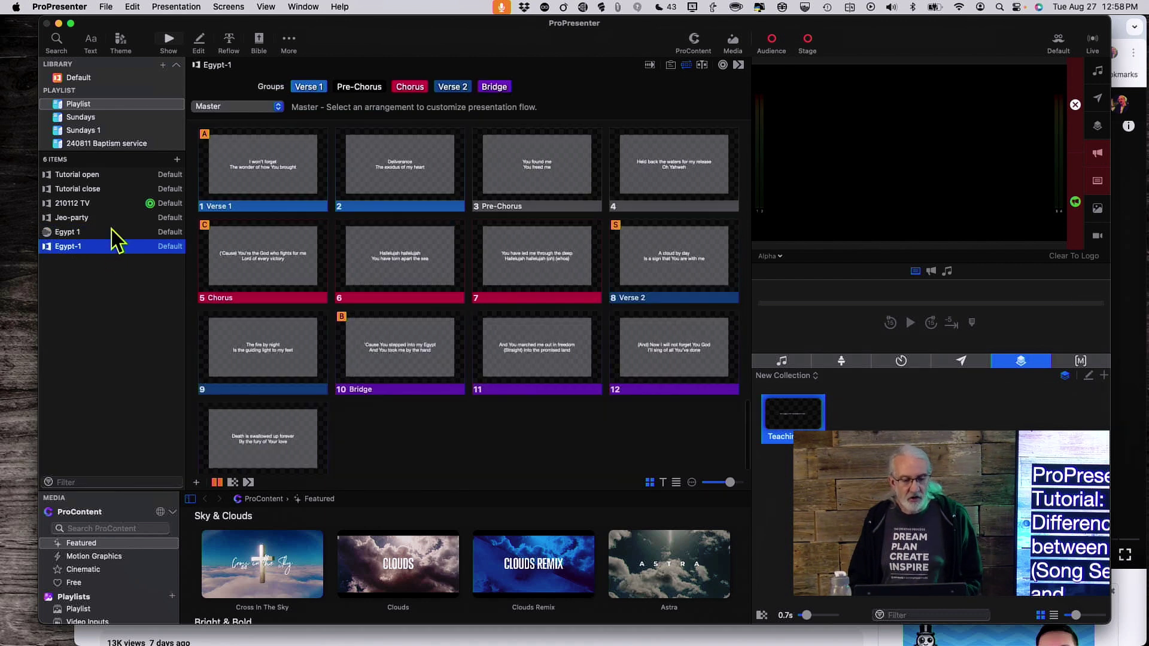
left_click(95, 247)
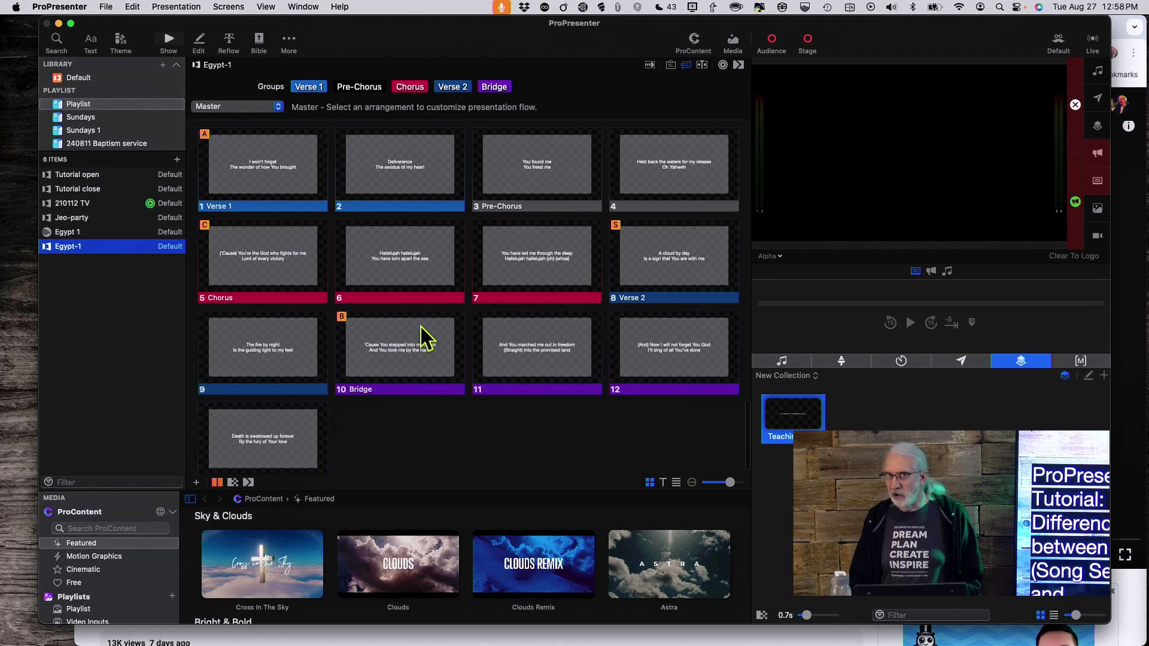
left_click(72, 234)
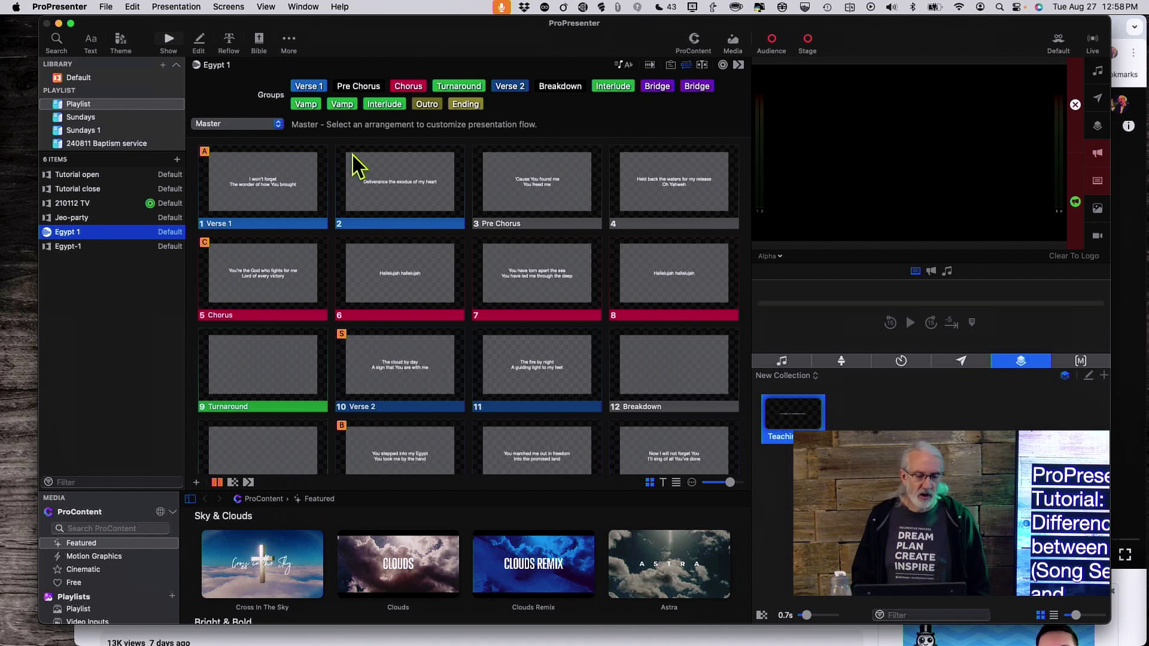
left_click(163, 248)
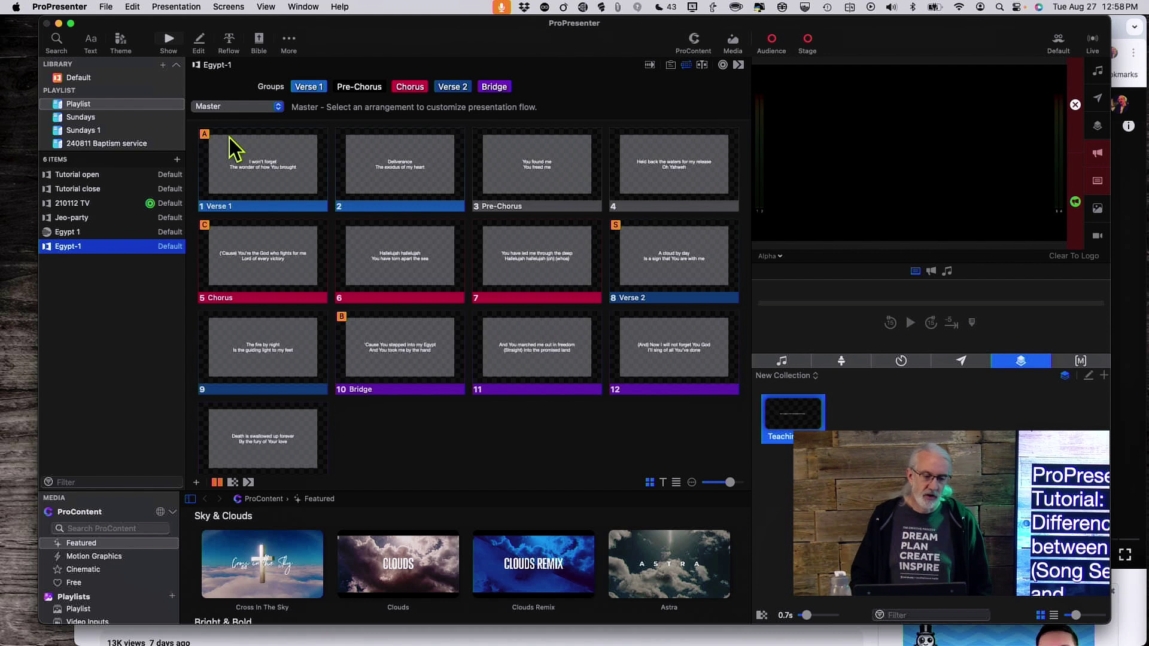
left_click(101, 233)
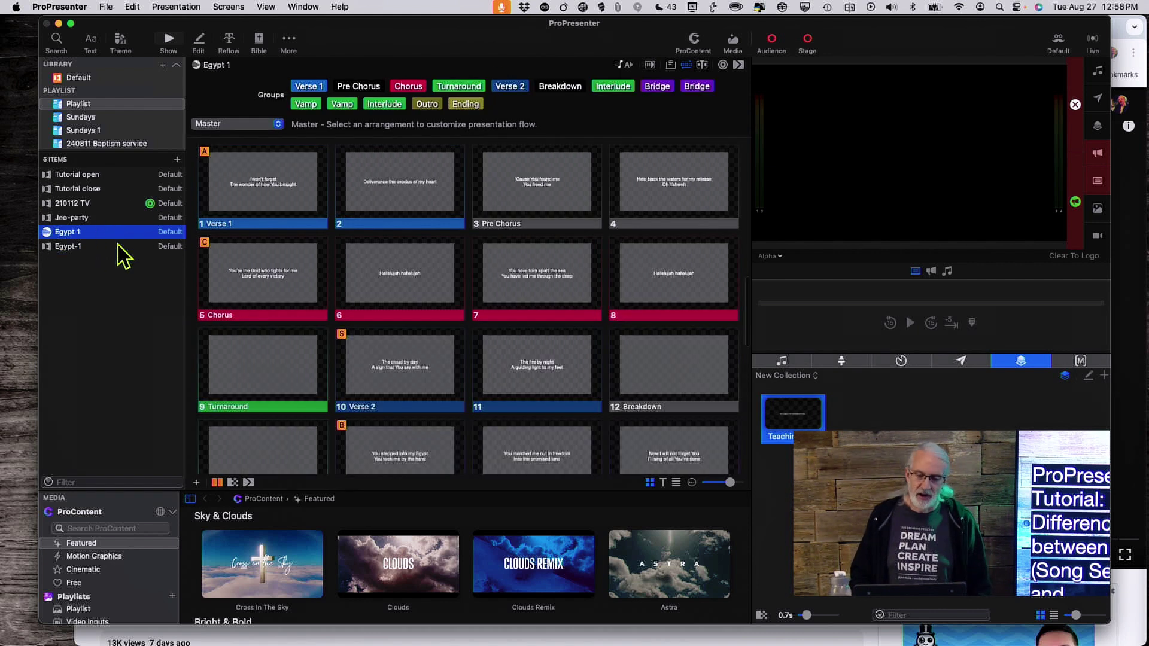